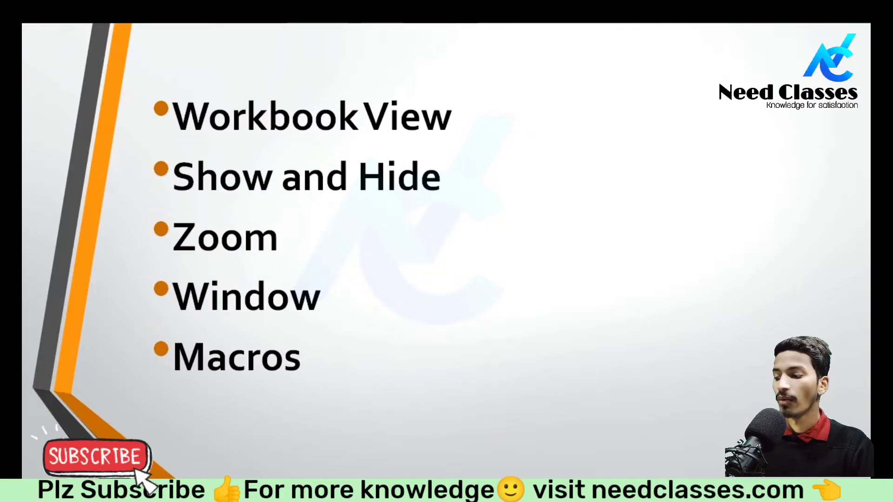
# Open the pen pointer options from the slide show's lower-left toolbar.
pyautogui.click(51, 382)
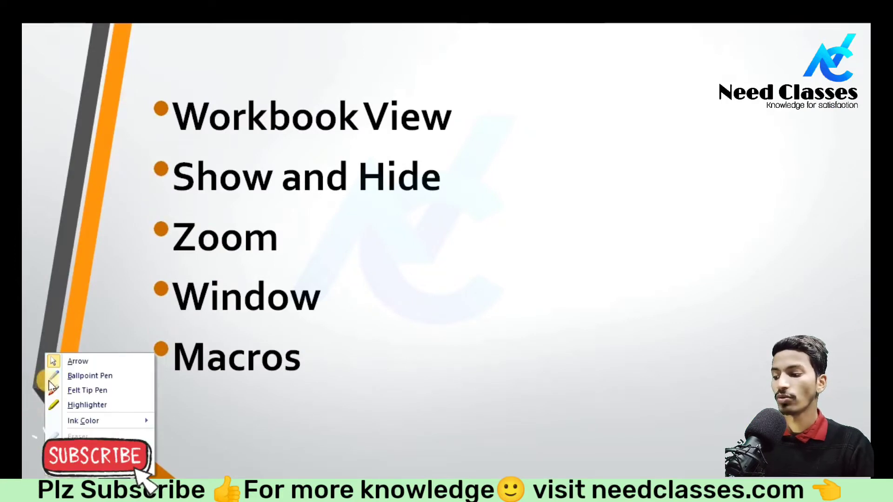
# With the red felt tip pen, underline Show and Hide, Zoom and Window, and circle an arrow under Macros.
pyautogui.click(75, 390)
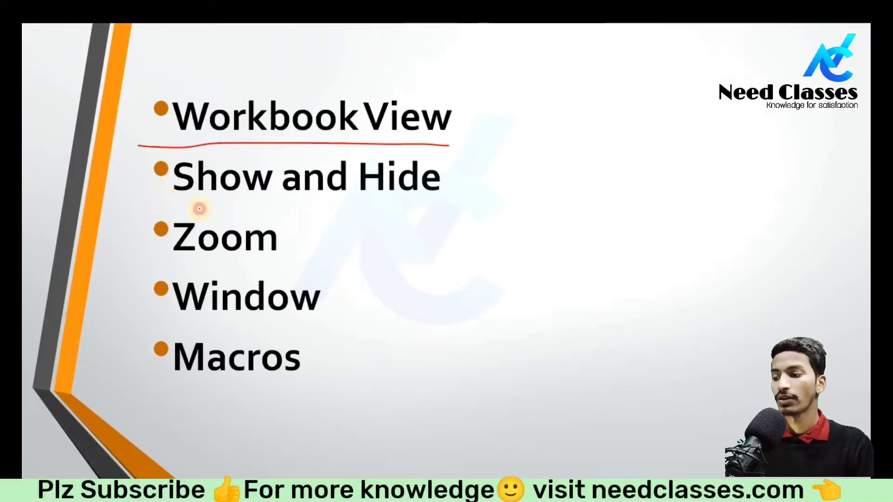
pyautogui.moveTo(158, 200); pyautogui.dragTo(441, 197)
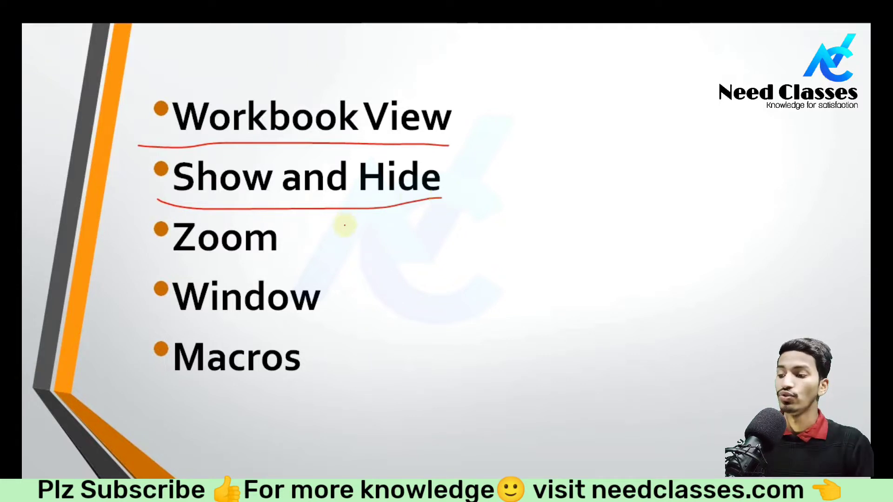
pyautogui.moveTo(158, 255); pyautogui.dragTo(279, 260)
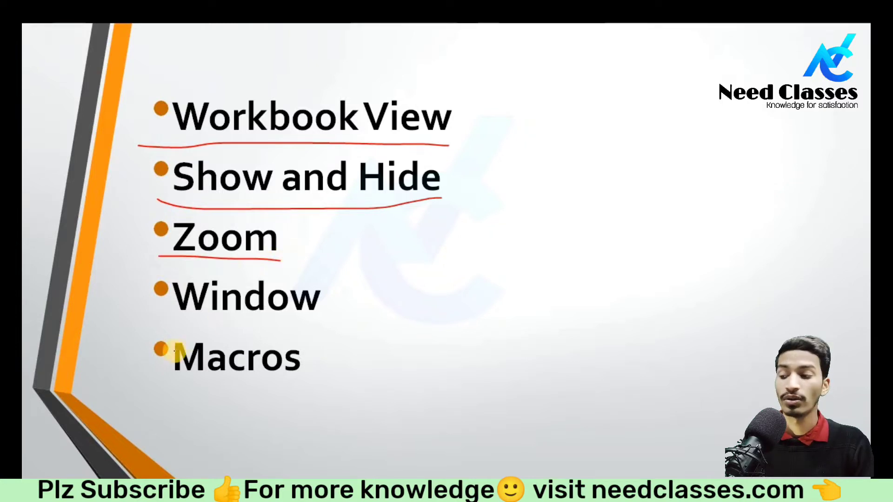
pyautogui.moveTo(160, 327)
pyautogui.mouseDown()
pyautogui.moveTo(307, 335)
pyautogui.moveTo(442, 303)
pyautogui.moveTo(432, 316)
pyautogui.mouseUp()
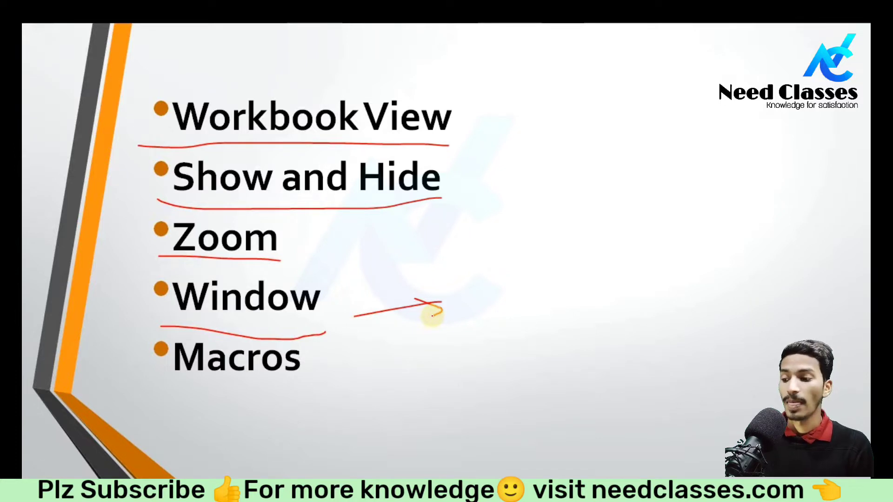
pyautogui.moveTo(160, 386)
pyautogui.mouseDown()
pyautogui.moveTo(319, 384)
pyautogui.moveTo(338, 390)
pyautogui.moveTo(327, 406)
pyautogui.mouseUp()
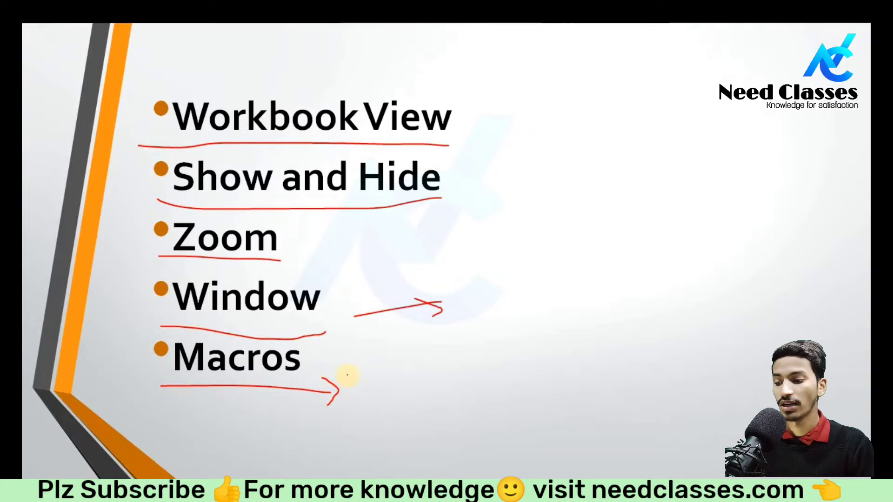
pyautogui.moveTo(347, 375)
pyautogui.mouseDown()
pyautogui.moveTo(285, 373)
pyautogui.moveTo(329, 430)
pyautogui.moveTo(355, 389)
pyautogui.moveTo(348, 381)
pyautogui.mouseUp()
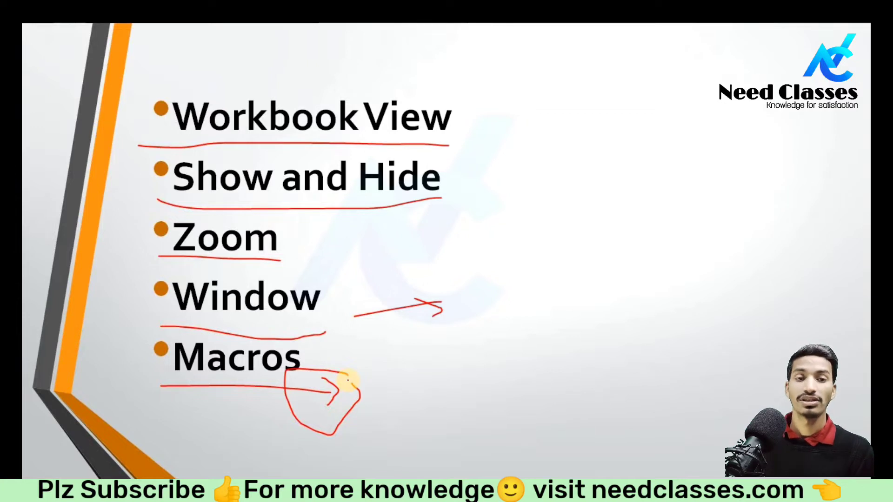
# End the slide show discarding the ink annotations, then refresh the Windows desktop.
pyautogui.press('Right')
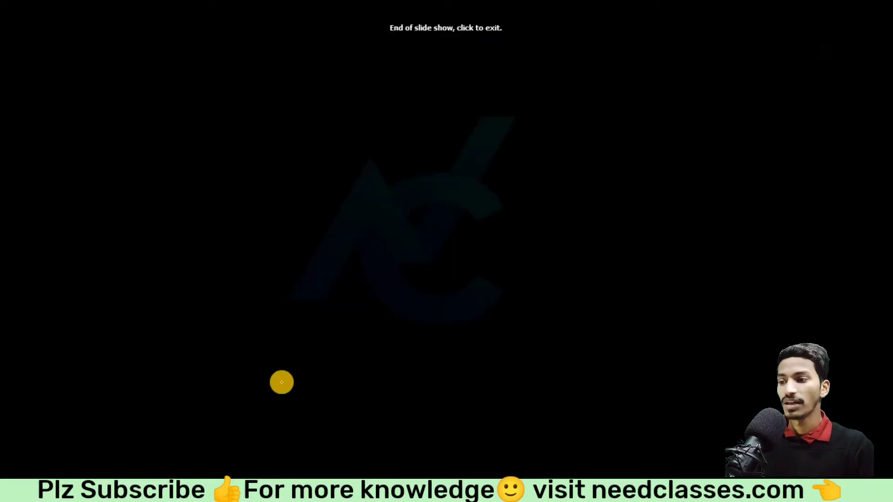
pyautogui.click(447, 34)
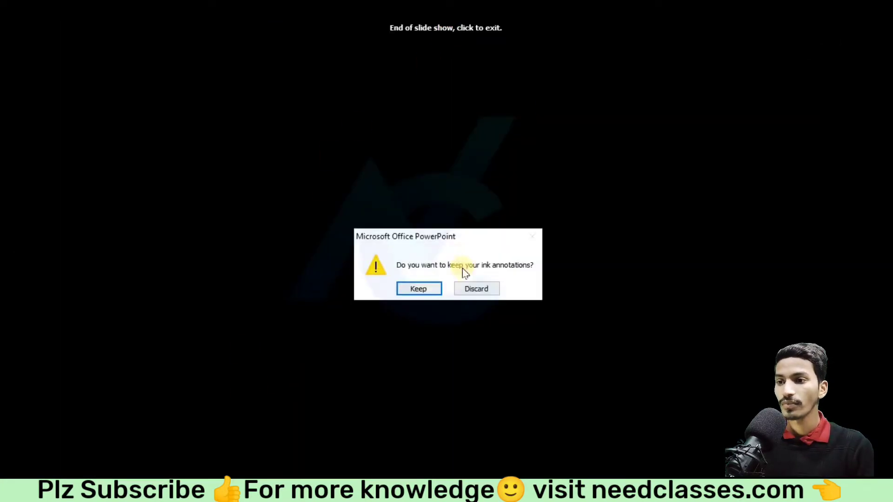
pyautogui.click(475, 290)
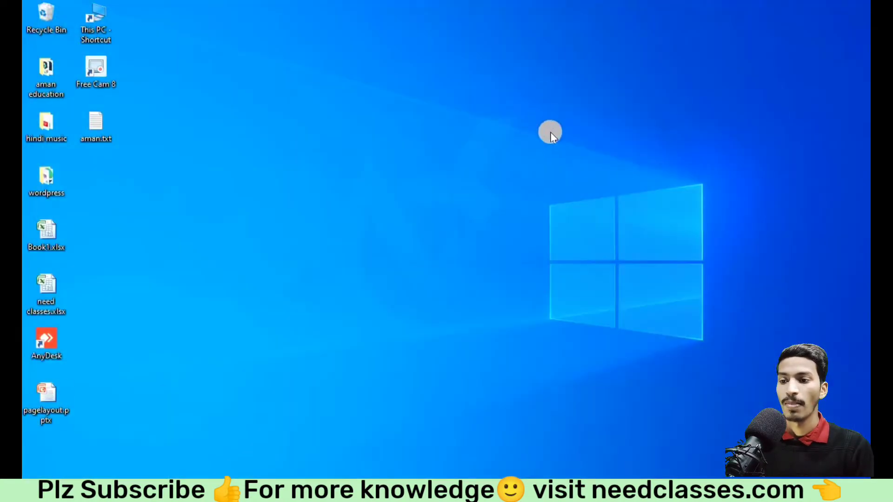
pyautogui.rightClick(539, 95)
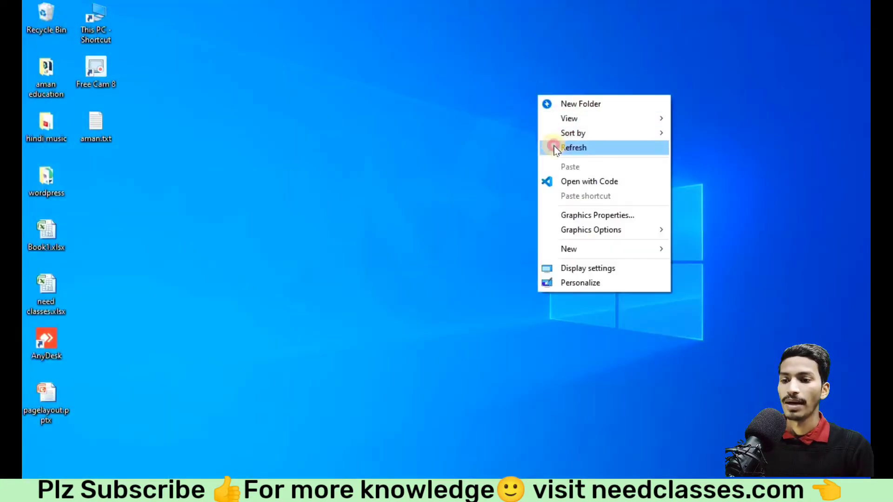
pyautogui.click(553, 146)
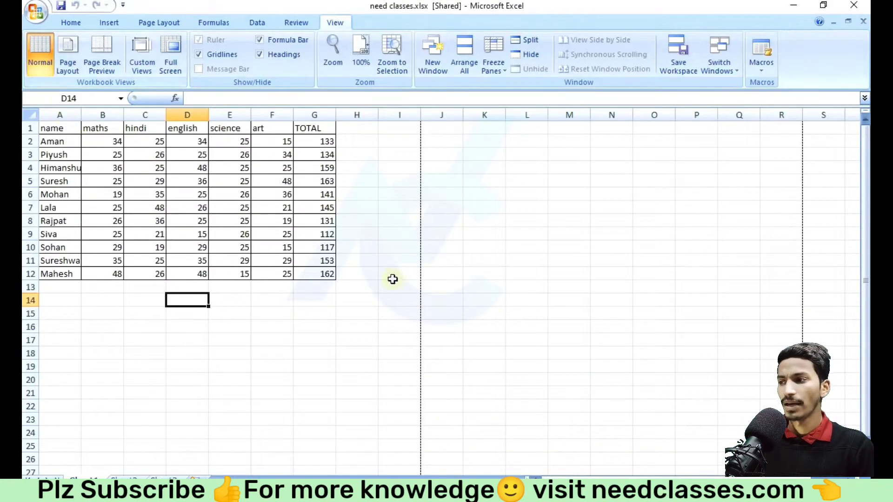
pyautogui.click(393, 286)
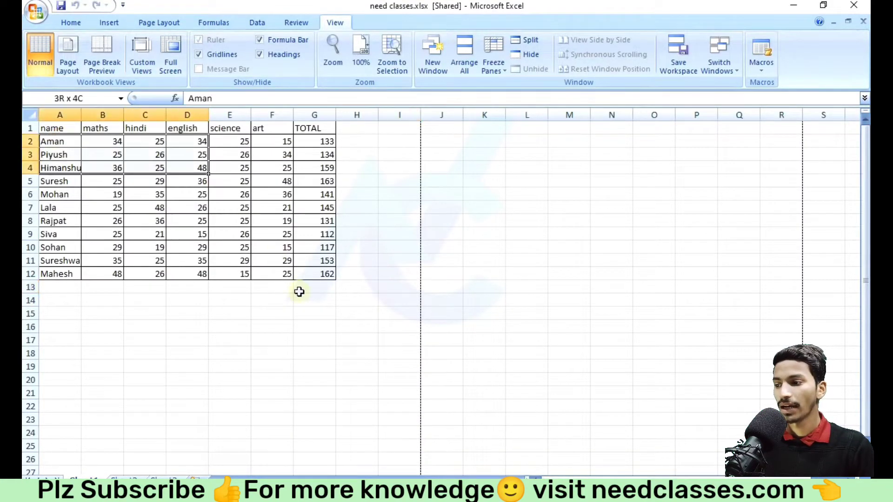
pyautogui.moveTo(53, 137); pyautogui.dragTo(315, 288)
pyautogui.click(367, 468)
pyautogui.click(353, 260)
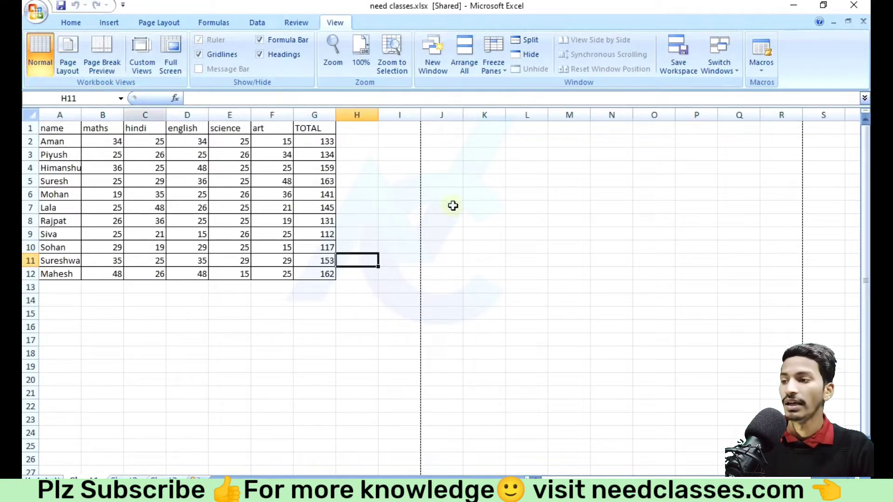
pyautogui.click(352, 161)
pyautogui.moveTo(357, 128)
pyautogui.mouseDown()
pyautogui.moveTo(343, 213)
pyautogui.moveTo(356, 221)
pyautogui.mouseUp()
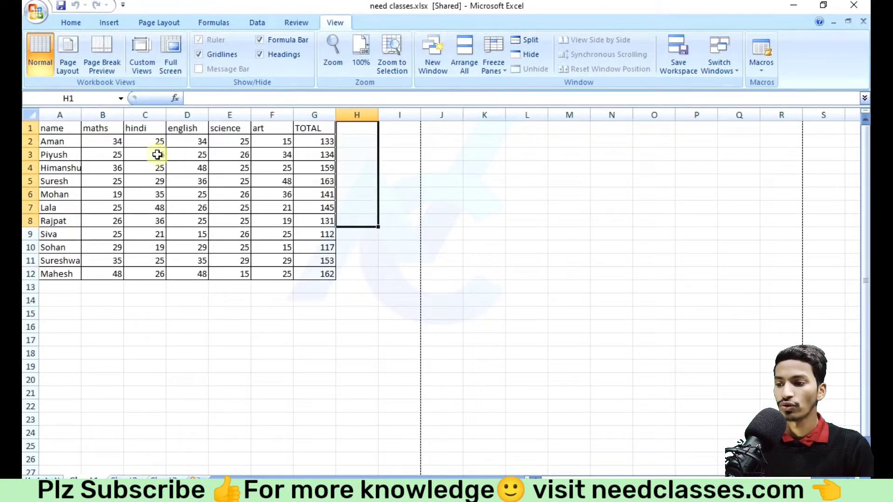
pyautogui.moveTo(42, 133); pyautogui.dragTo(298, 282)
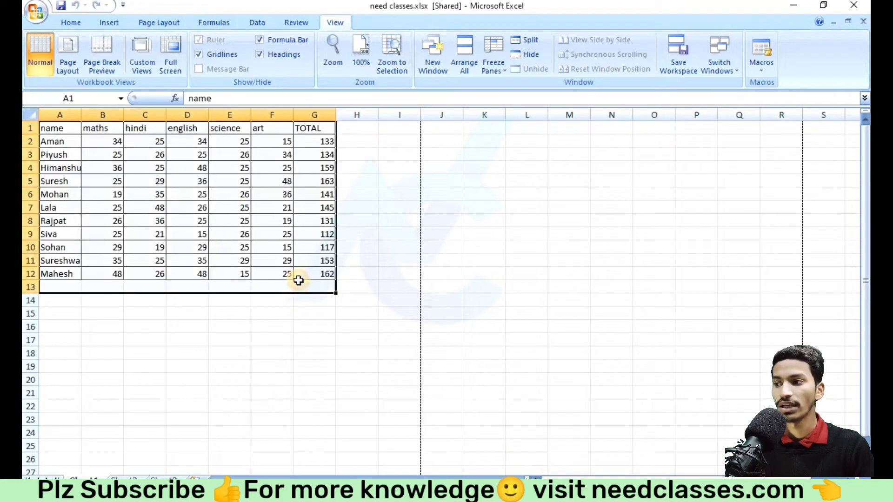
pyautogui.click(399, 328)
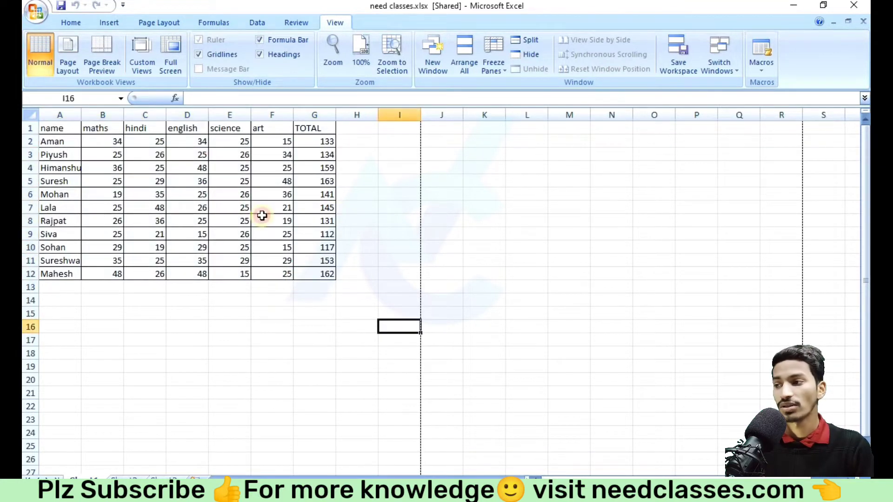
# Switch the marks sheet to Page Layout view, select the header sections, and scroll to check the footer.
pyautogui.click(71, 71)
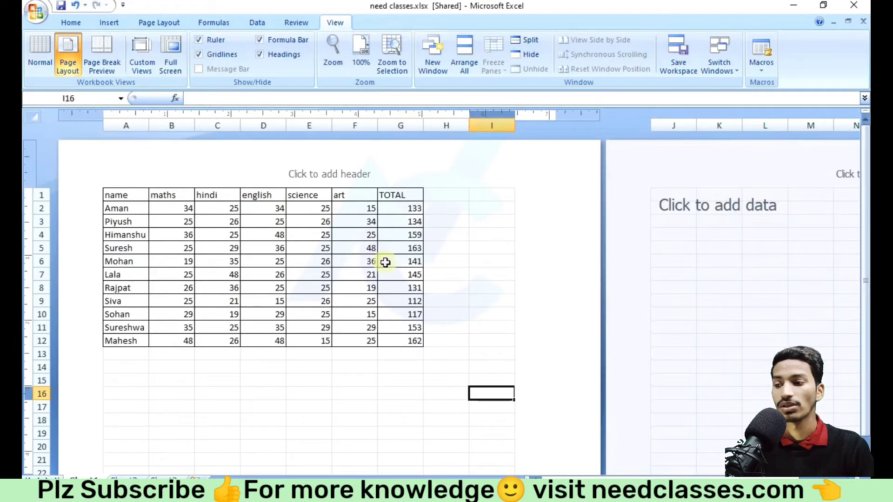
pyautogui.click(288, 176)
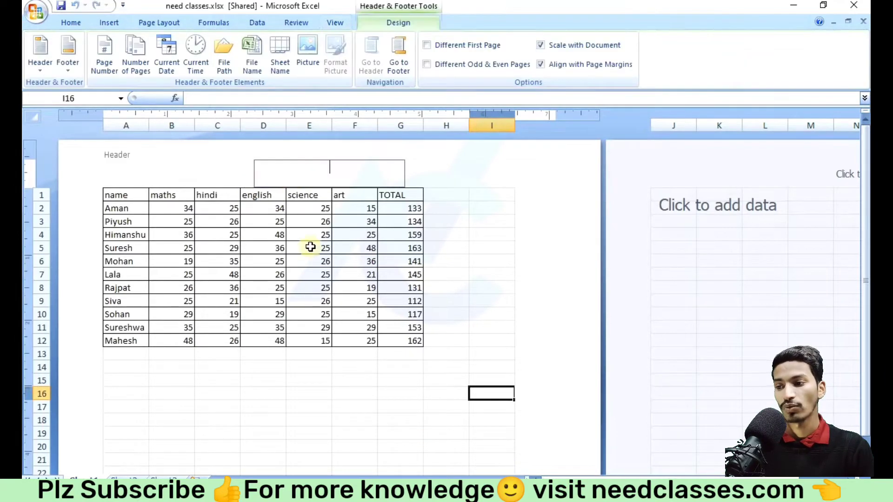
pyautogui.click(223, 183)
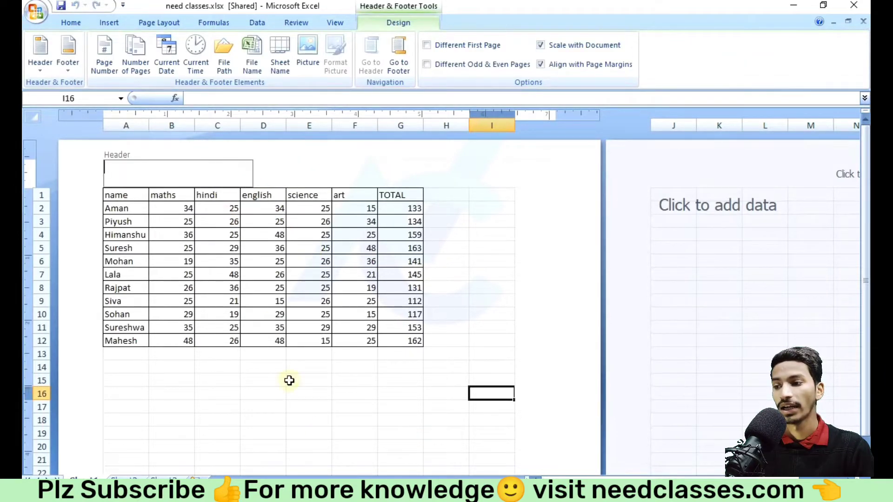
pyautogui.click(317, 429)
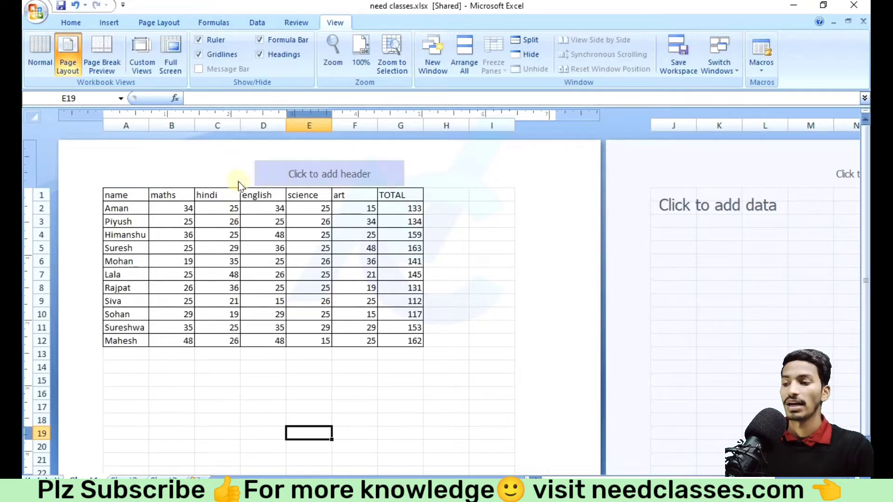
pyautogui.scroll(-3, 376, 372)
pyautogui.scroll(-6, 376, 372)
pyautogui.scroll(-1, 340, 388)
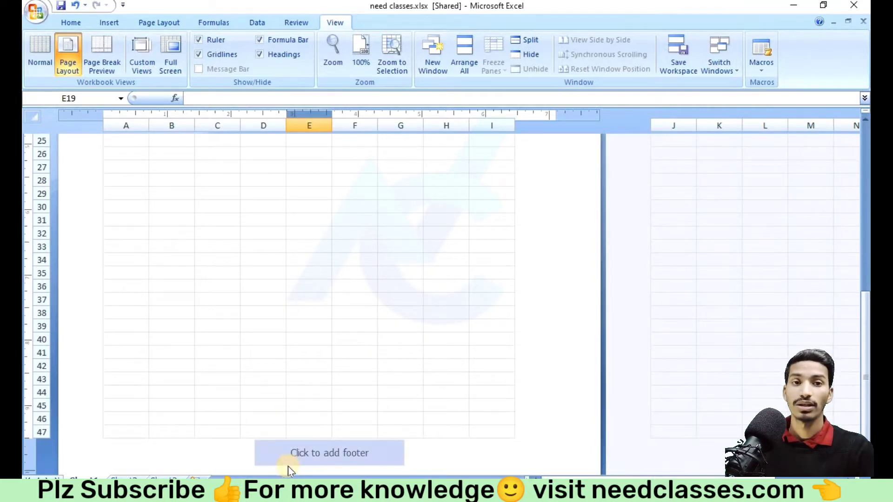
pyautogui.scroll(4, 288, 466)
pyautogui.scroll(3, 288, 464)
pyautogui.scroll(2, 288, 464)
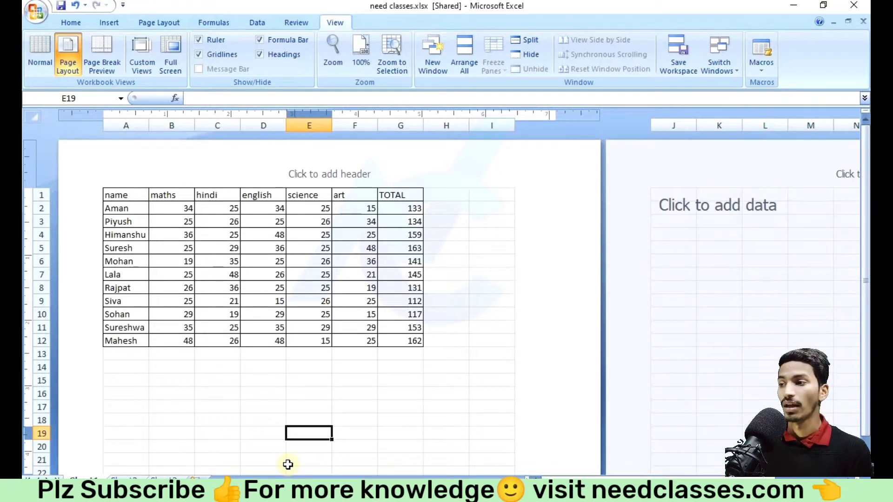
# Select H1, show Page Break Preview past its welcome message, then return to Normal view.
pyautogui.click(444, 196)
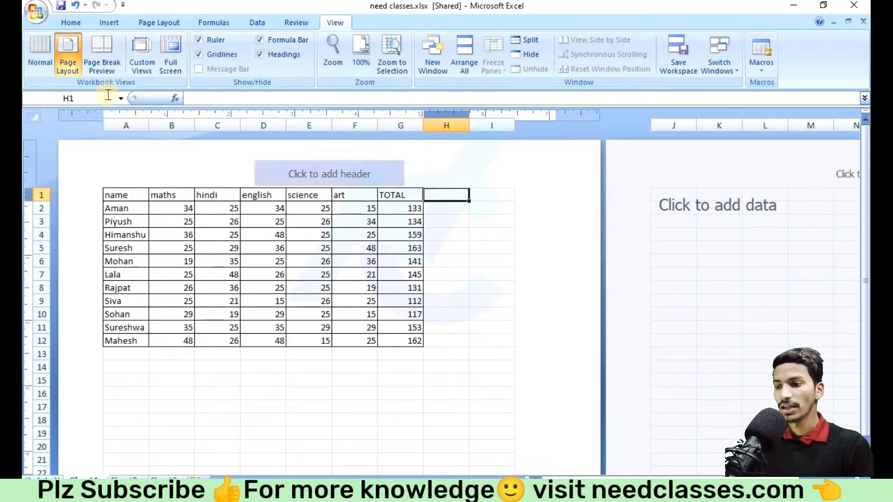
pyautogui.click(101, 56)
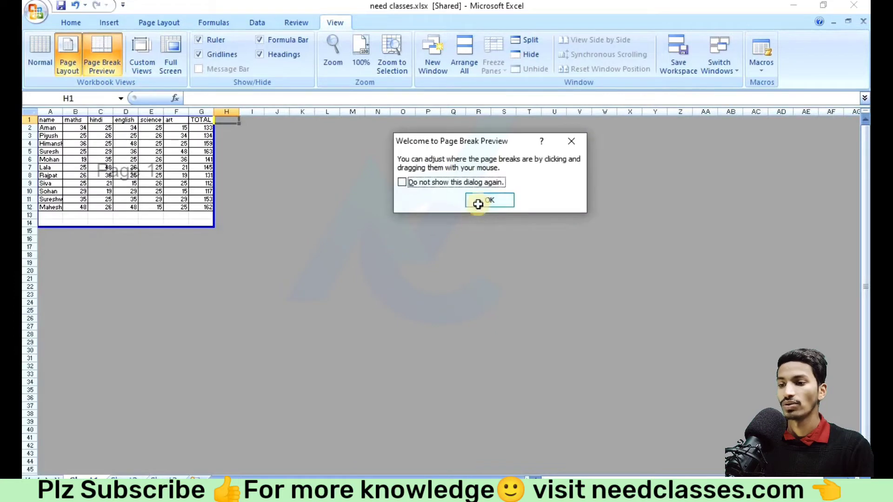
pyautogui.click(478, 202)
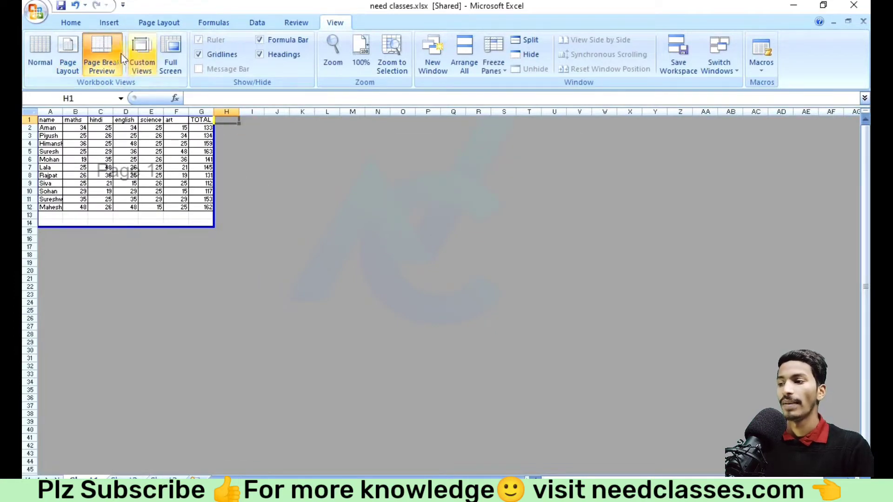
pyautogui.click(32, 53)
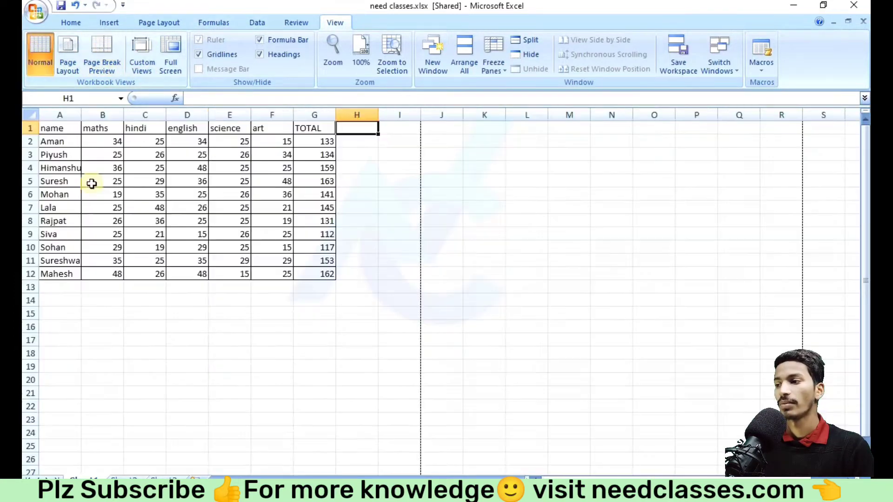
# Look over the saved custom views such as xxx, then select the score block B2:E9.
pyautogui.click(142, 65)
pyautogui.click(410, 161)
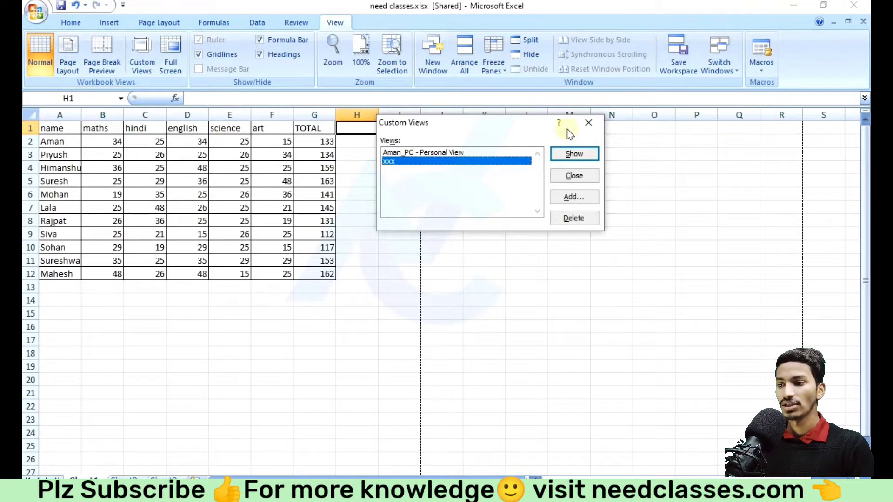
pyautogui.click(588, 122)
pyautogui.moveTo(104, 141); pyautogui.dragTo(266, 244)
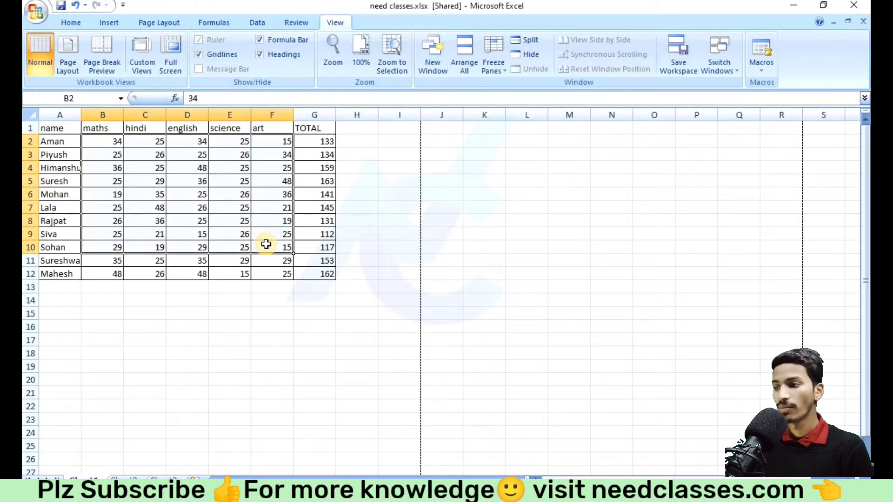
pyautogui.moveTo(49, 128)
pyautogui.mouseDown()
pyautogui.moveTo(842, 465)
pyautogui.moveTo(226, 30)
pyautogui.mouseUp()
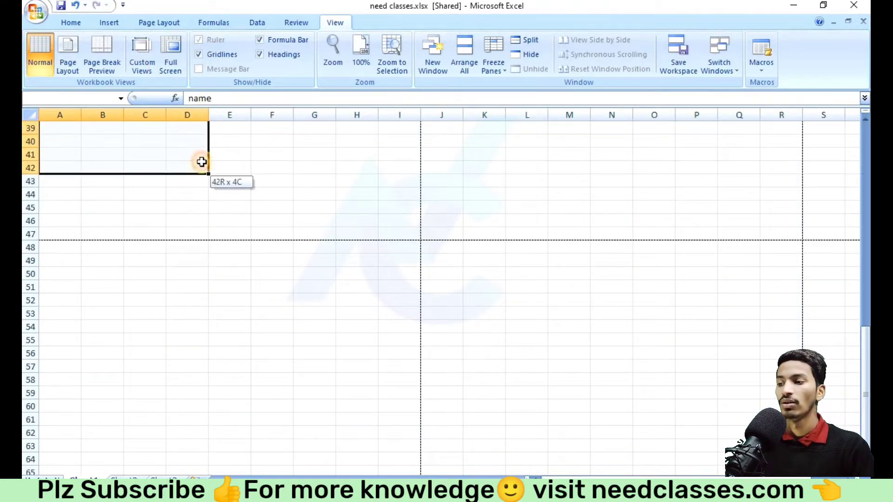
pyautogui.moveTo(226, 30); pyautogui.dragTo(123, 147)
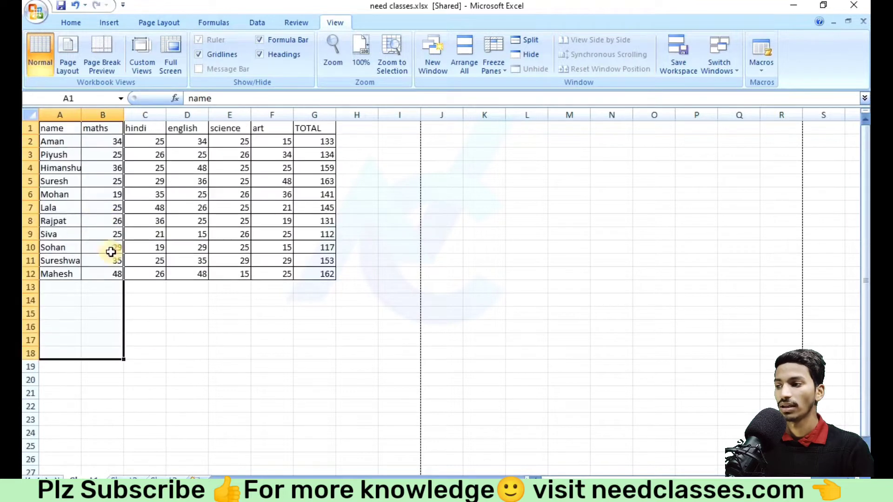
pyautogui.moveTo(117, 141); pyautogui.dragTo(242, 234)
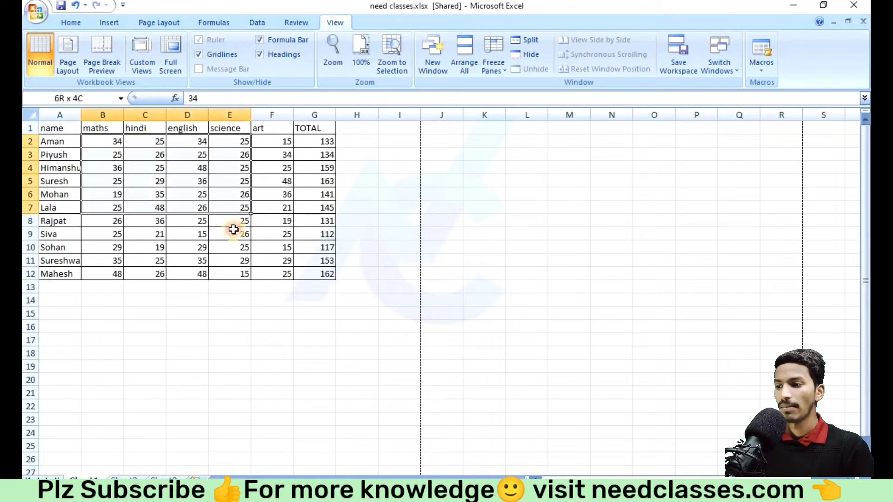
# Add a custom view named 'hhh' for the B2:E9 selection, then click an empty cell.
pyautogui.click(155, 59)
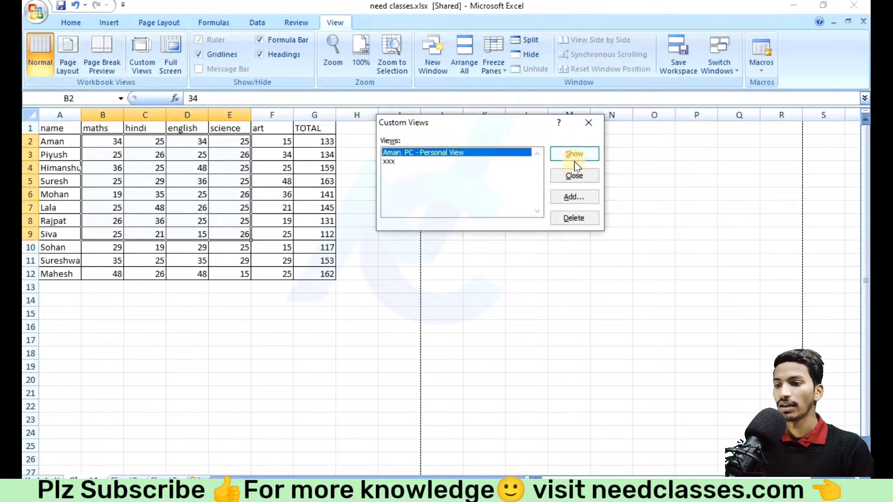
pyautogui.click(573, 196)
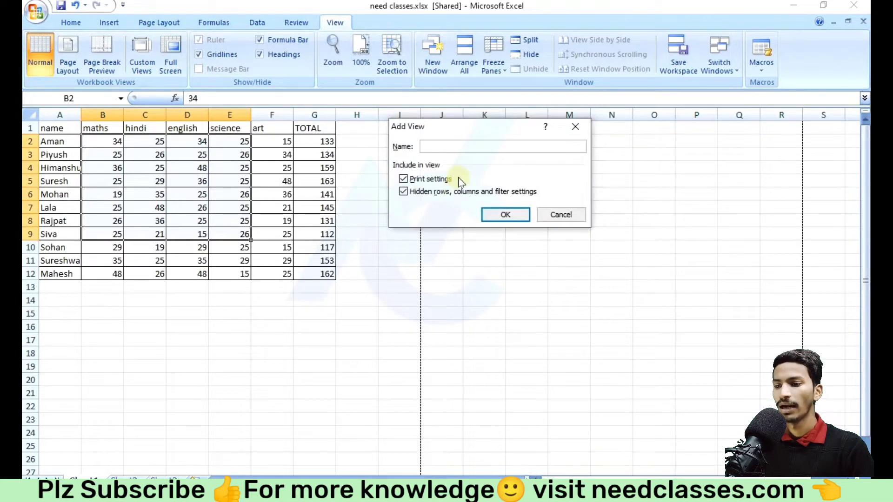
pyautogui.write('hhh')
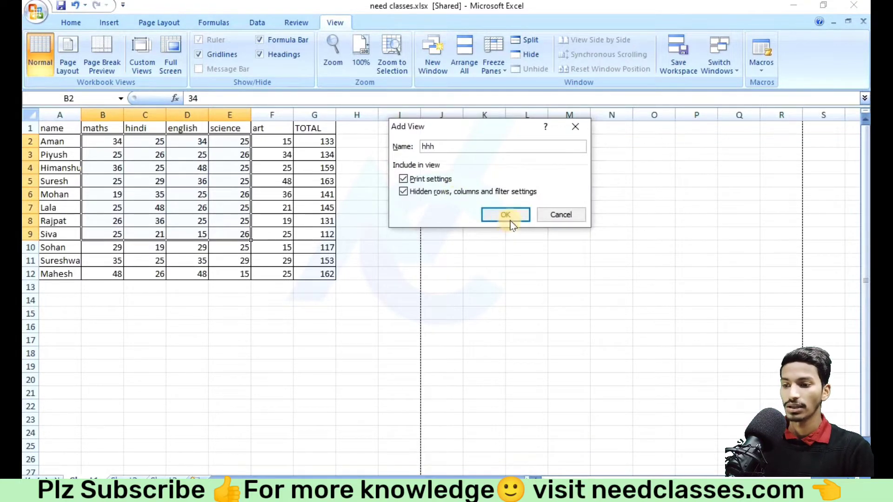
pyautogui.click(512, 225)
pyautogui.click(476, 311)
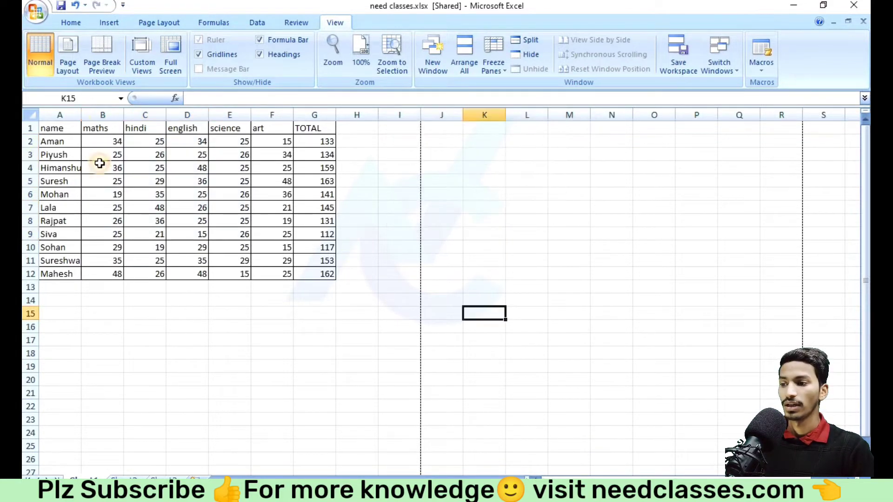
# Show the hhh custom view to restore the B2:E9 selection, then click cell E15.
pyautogui.click(134, 70)
pyautogui.click(423, 162)
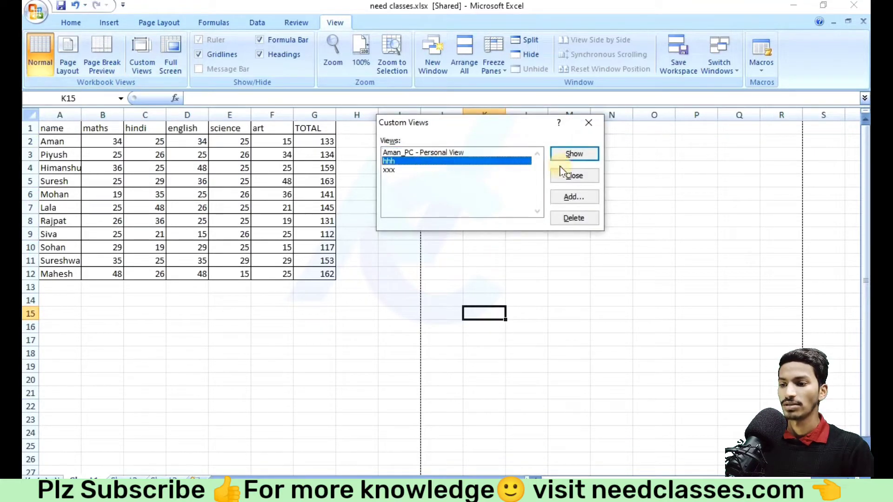
pyautogui.click(573, 153)
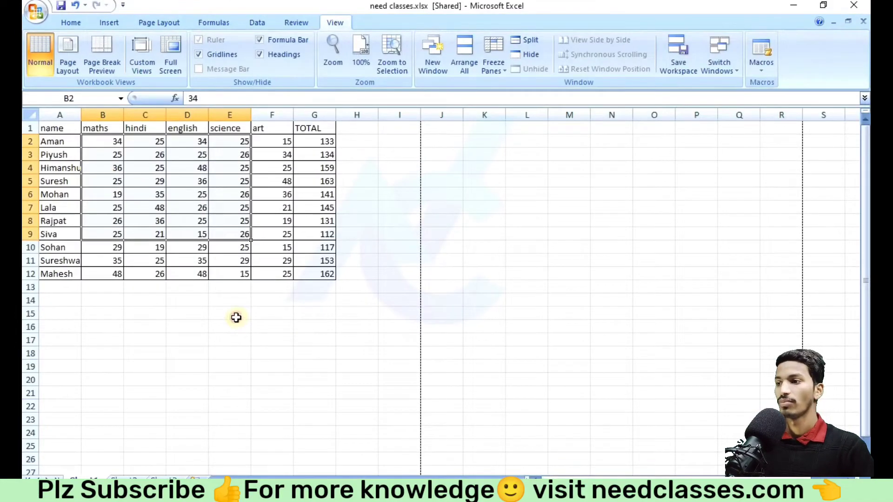
pyautogui.click(236, 317)
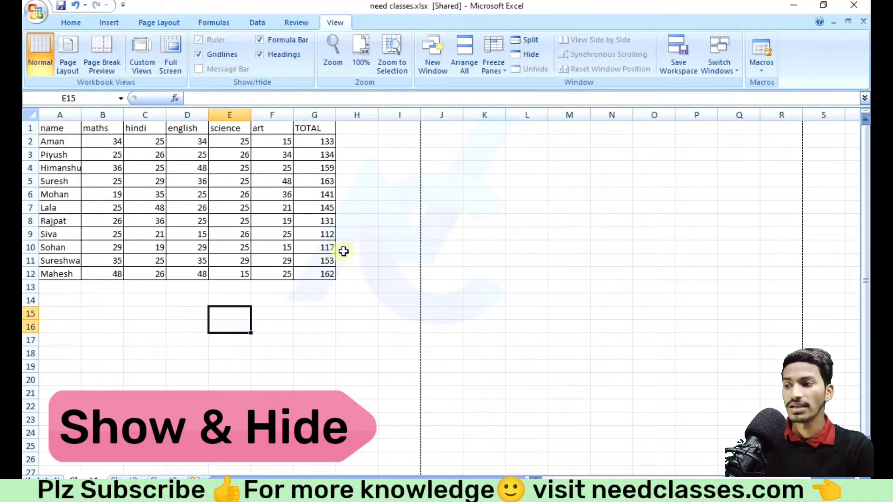
pyautogui.moveTo(344, 251); pyautogui.dragTo(326, 249)
pyautogui.click(199, 54)
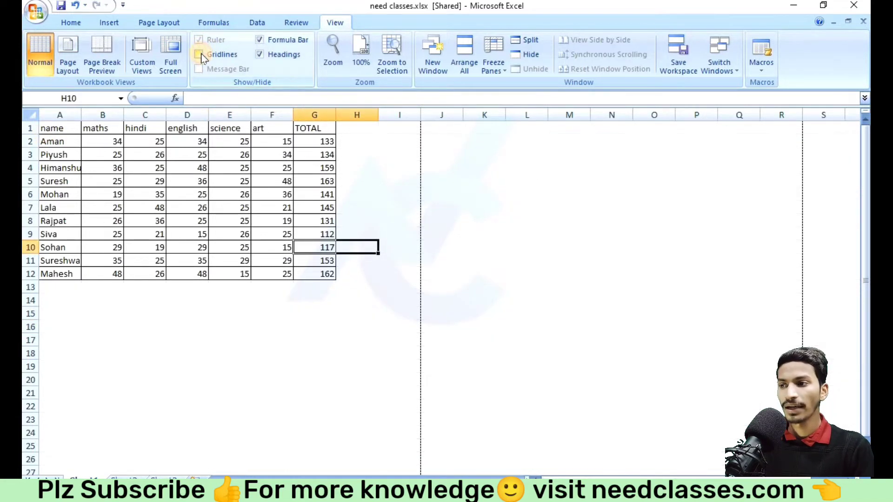
pyautogui.click(199, 55)
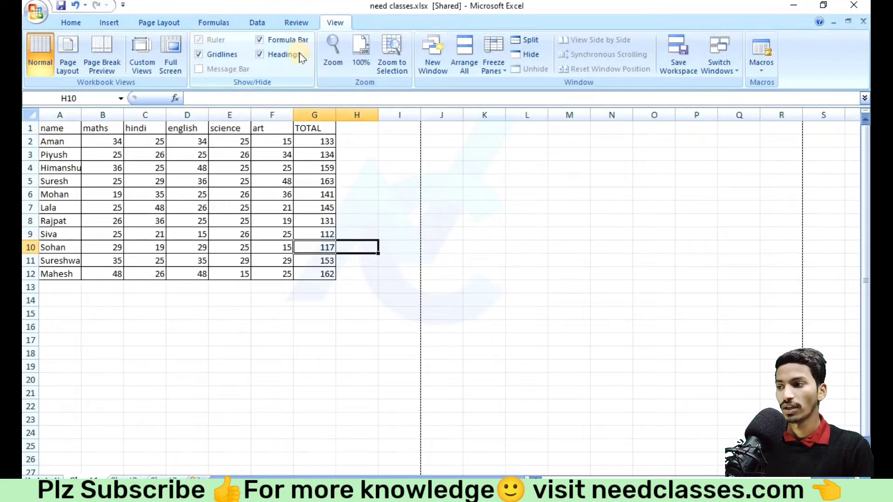
pyautogui.click(258, 39)
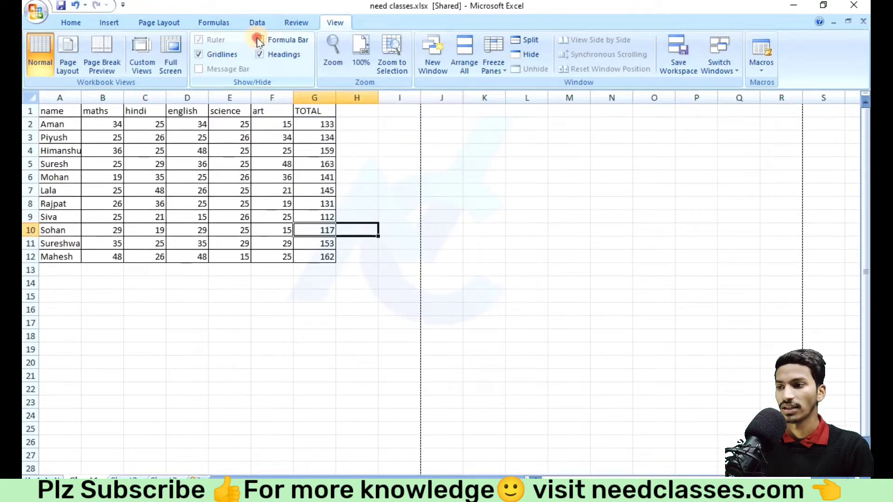
pyautogui.click(257, 39)
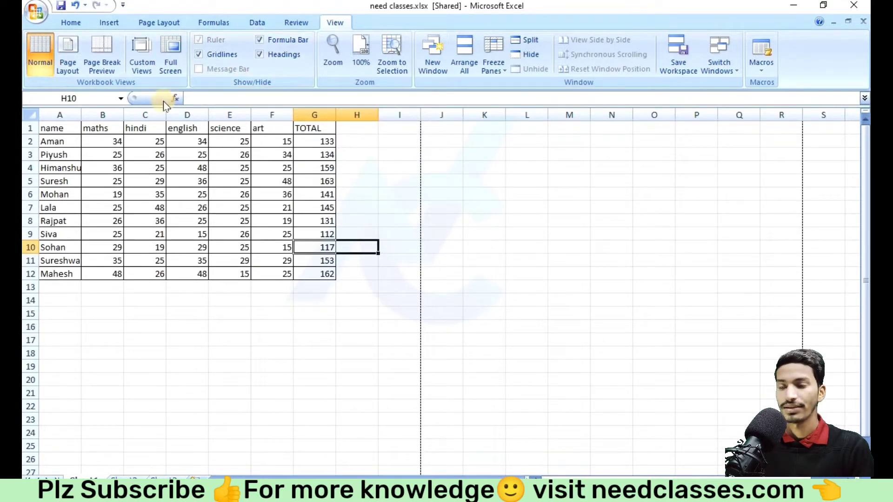
pyautogui.click(260, 55)
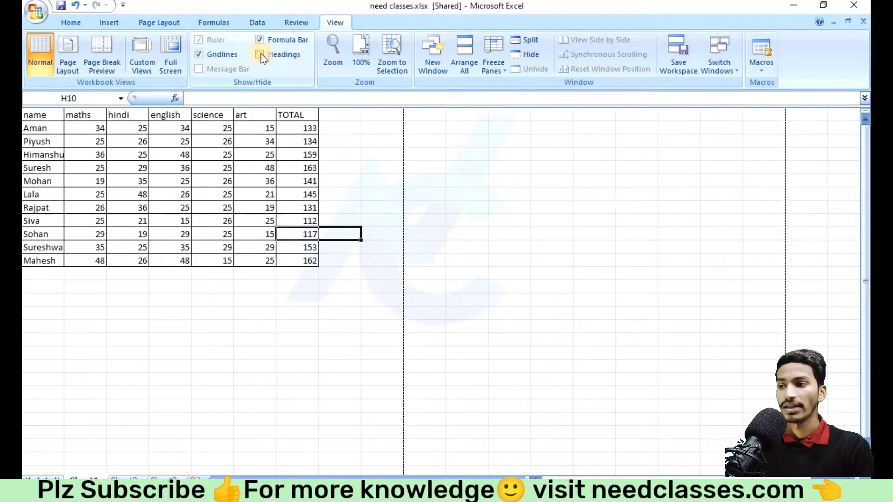
pyautogui.click(260, 55)
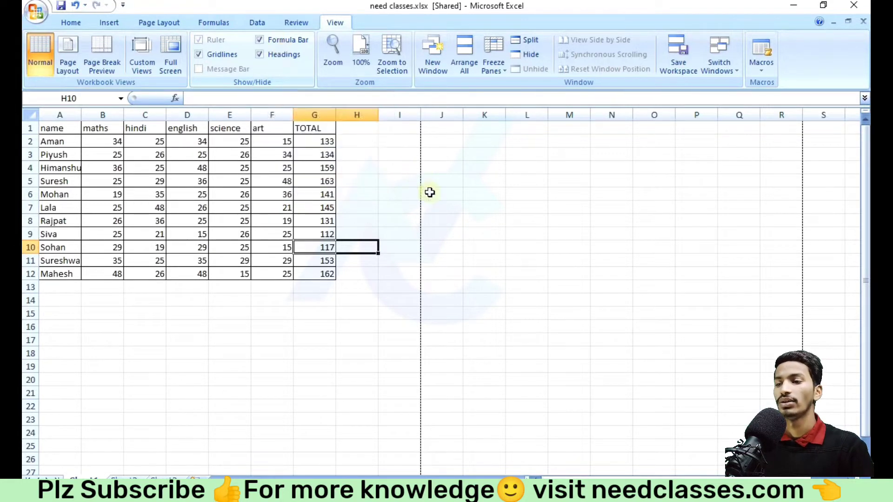
pyautogui.click(387, 47)
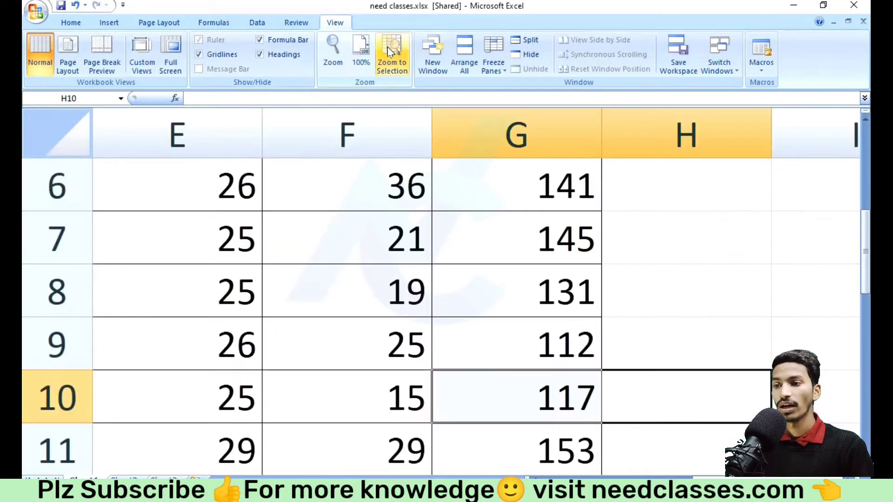
pyautogui.click(367, 48)
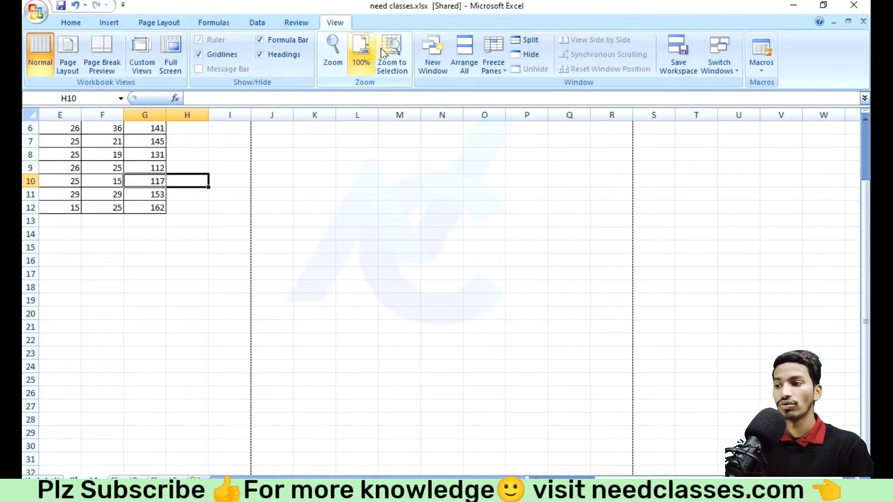
pyautogui.scroll(2, 140, 304)
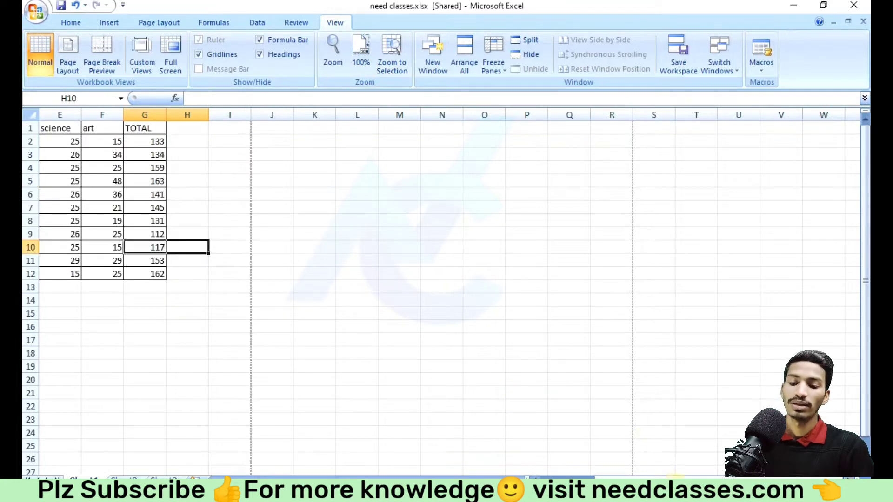
pyautogui.moveTo(591, 477); pyautogui.dragTo(539, 478)
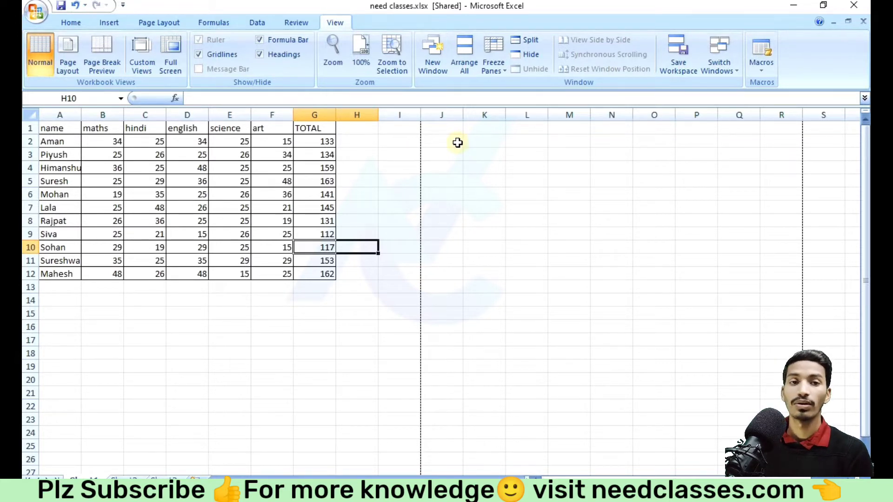
# Open three new windows of need classes.xlsx and arrange all four windows horizontally.
pyautogui.click(380, 259)
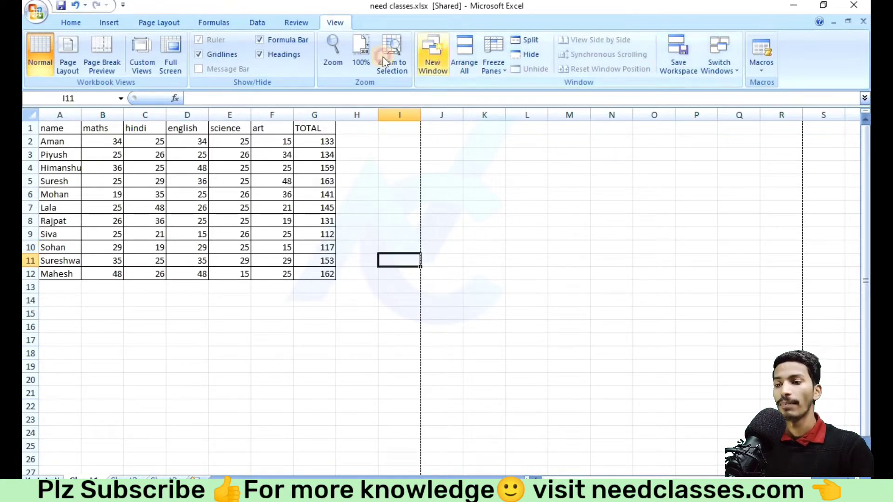
pyautogui.click(432, 55)
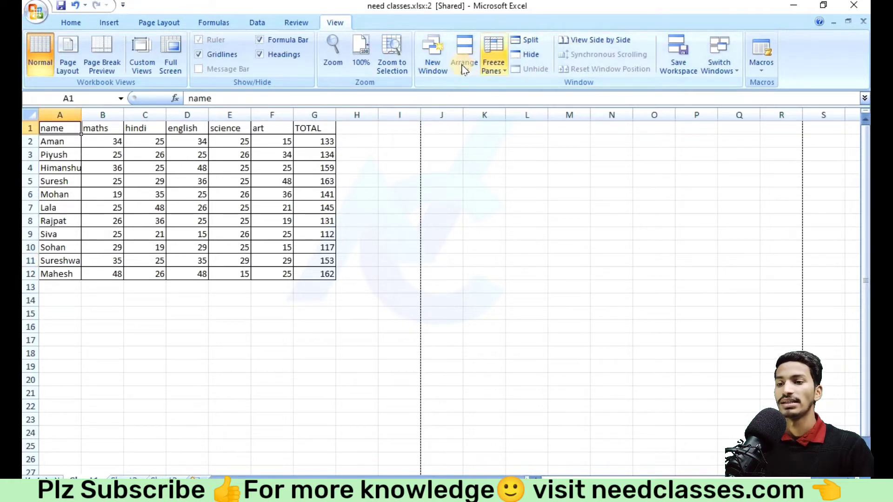
pyautogui.click(437, 56)
pyautogui.click(438, 53)
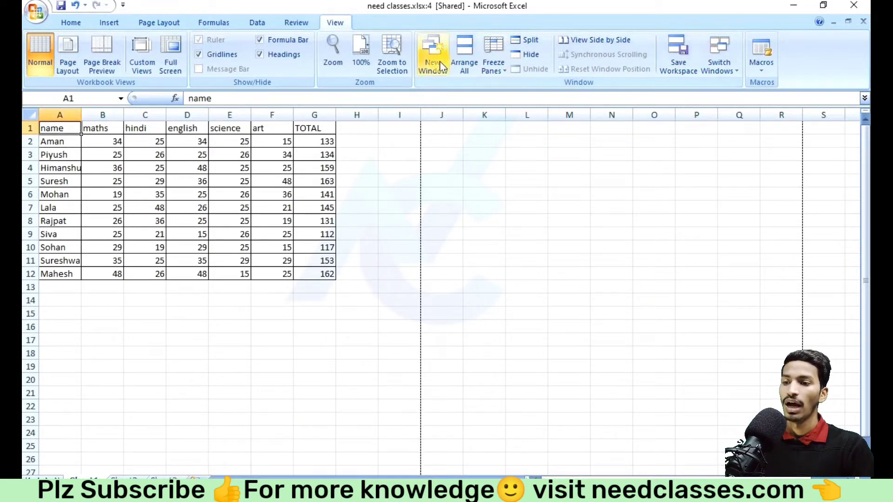
pyautogui.click(464, 55)
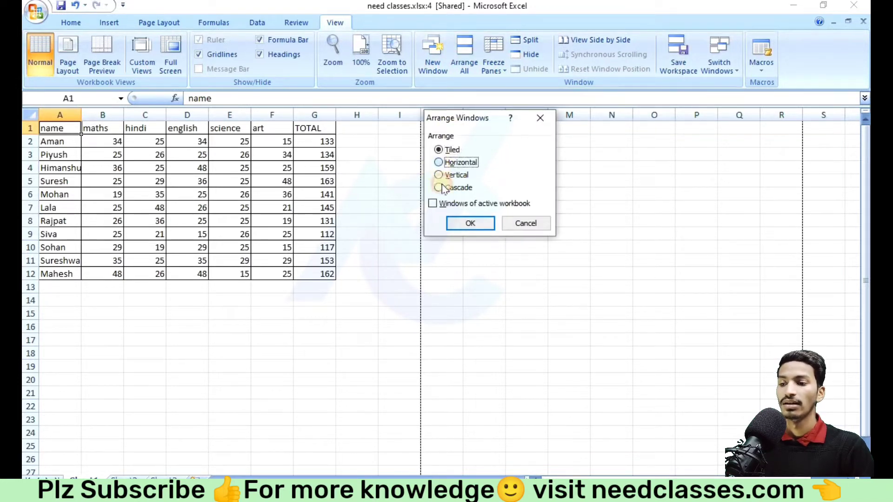
pyautogui.click(467, 223)
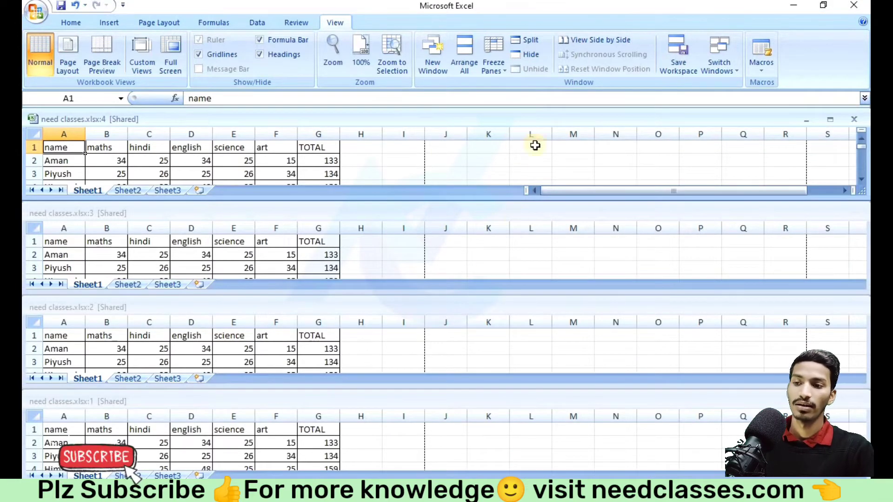
# Split the top window and need classes.xlsx:3 into panes, leaving the freeze options unused.
pyautogui.click(526, 44)
pyautogui.scroll(-2, 436, 168)
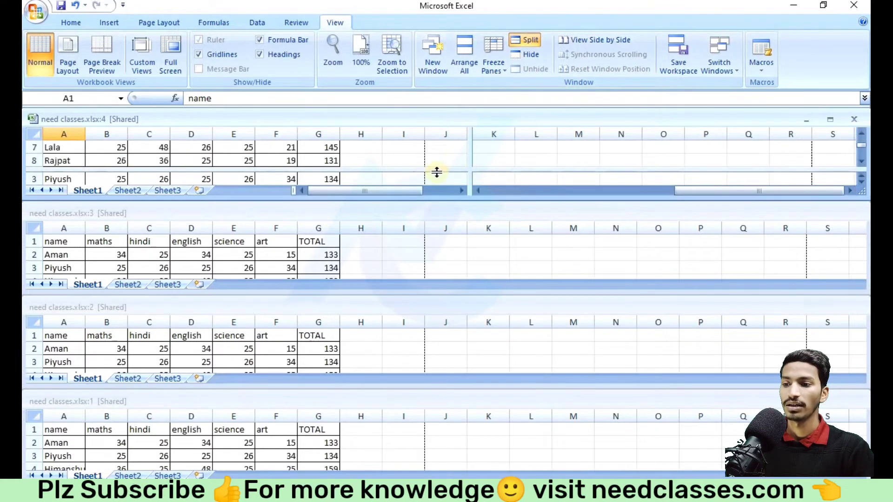
pyautogui.scroll(2, 437, 172)
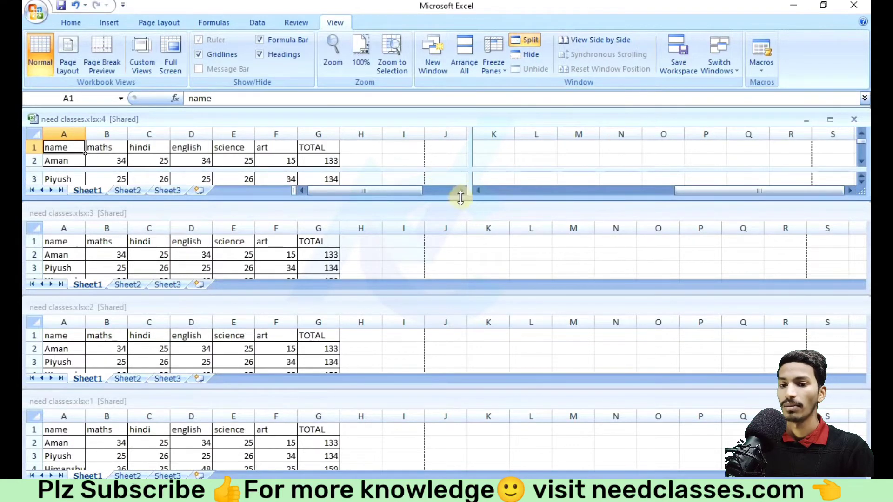
pyautogui.click(446, 218)
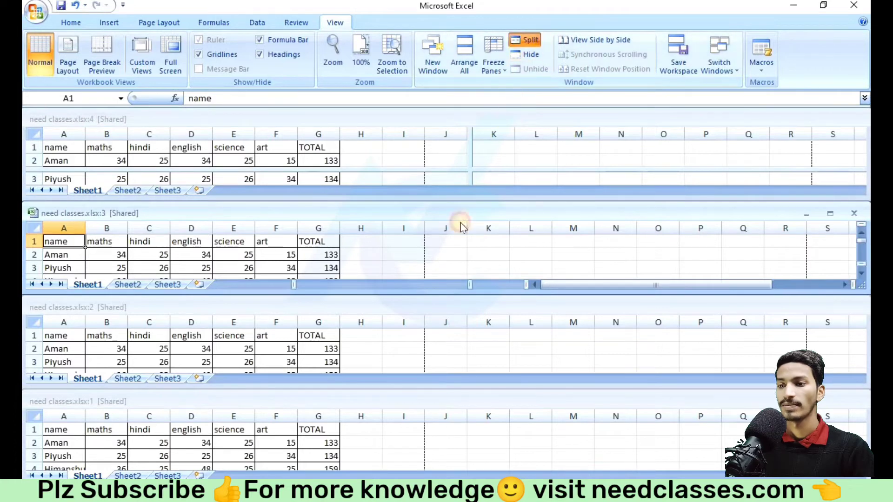
pyautogui.click(526, 40)
pyautogui.click(493, 67)
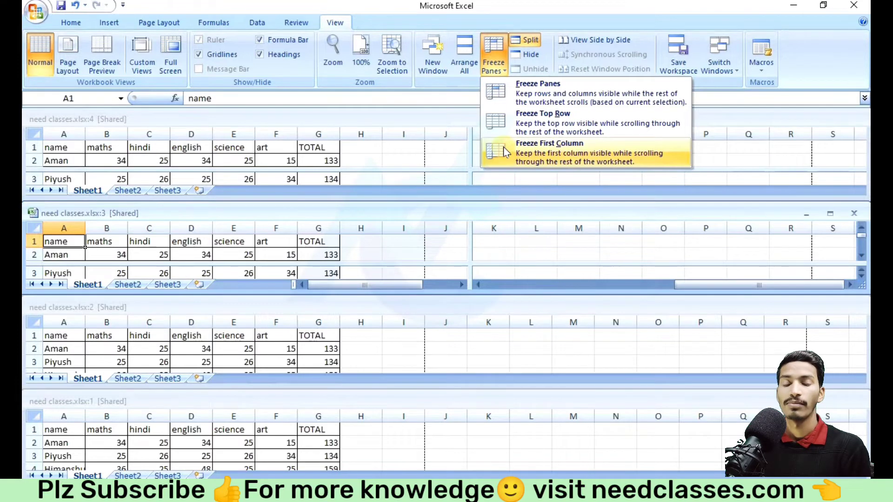
pyautogui.click(466, 87)
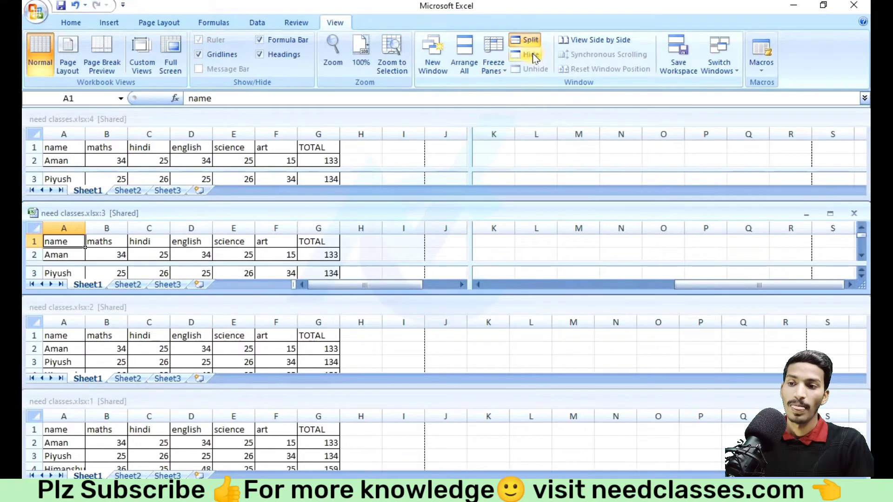
# Hide the need classes.xlsx:4 window, then unhide it again.
pyautogui.click(539, 192)
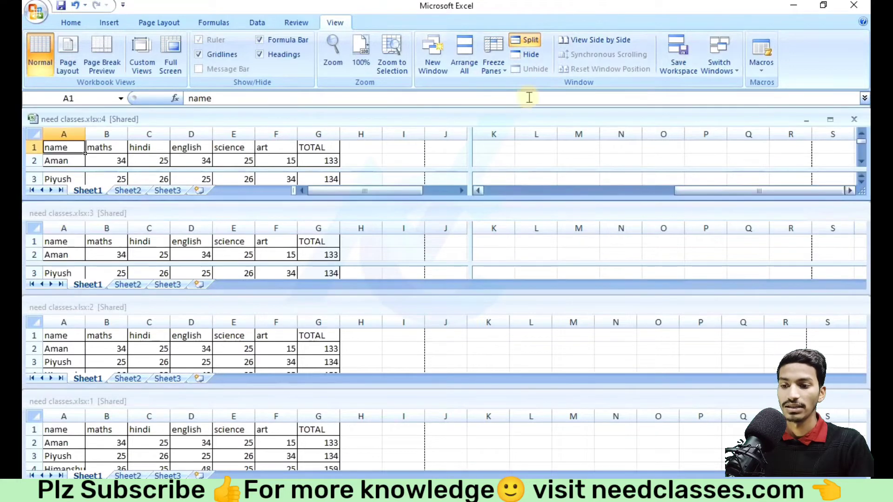
pyautogui.click(530, 56)
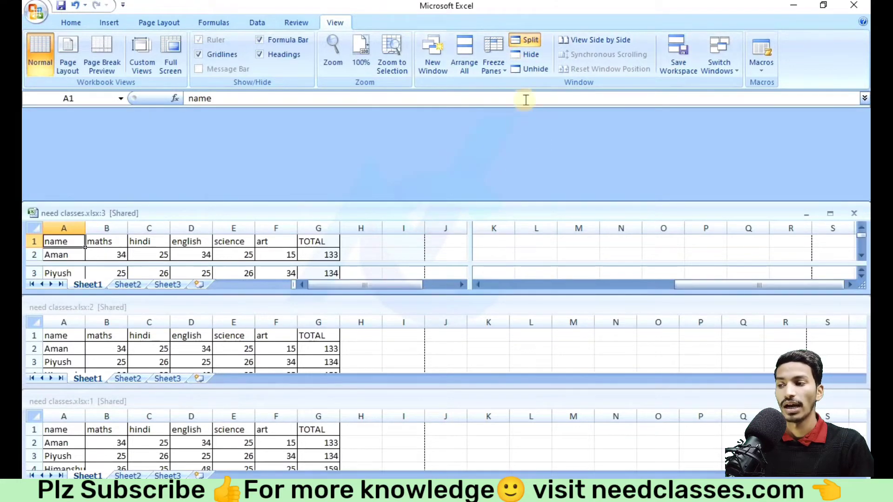
pyautogui.click(531, 69)
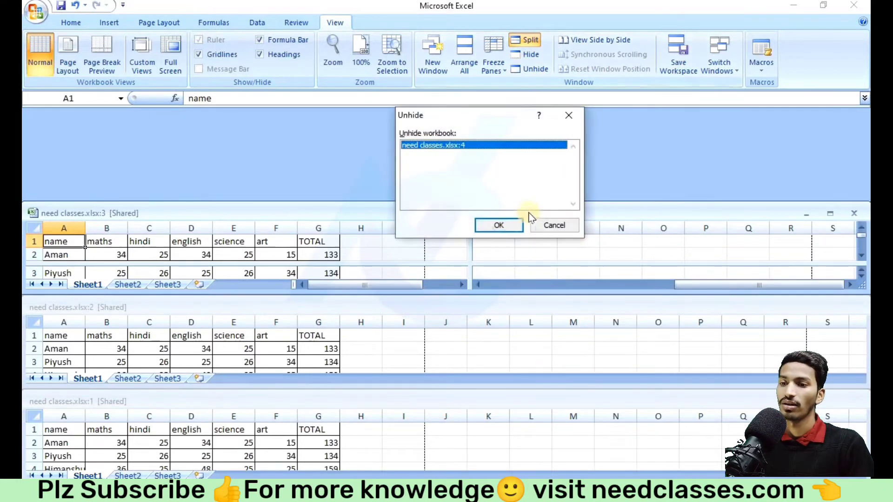
pyautogui.click(498, 226)
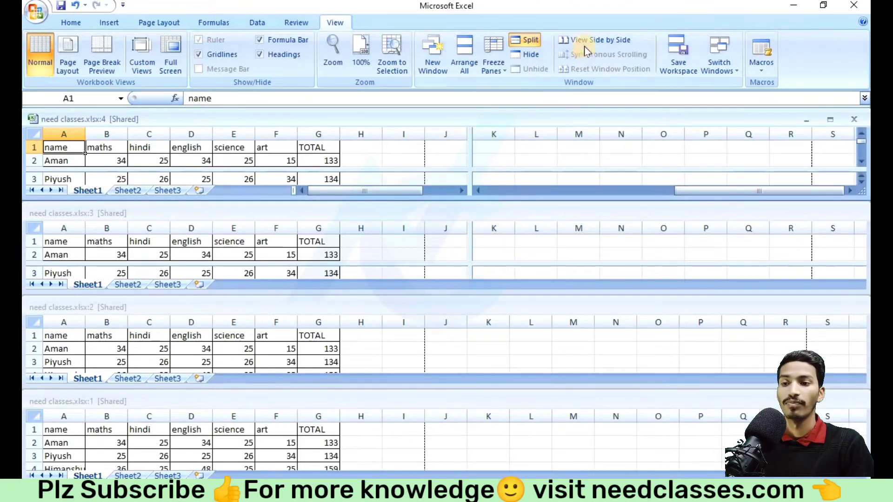
# View need classes.xlsx:4 side by side with need classes.xlsx:3.
pyautogui.click(598, 40)
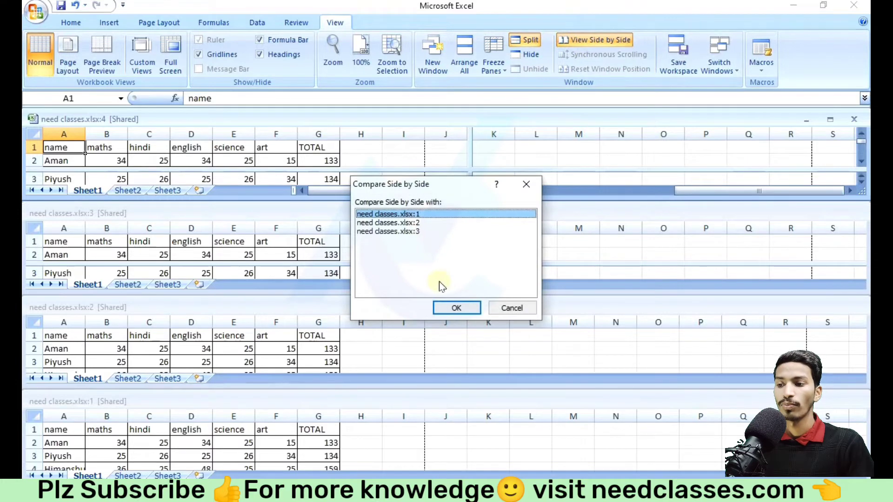
pyautogui.click(424, 223)
pyautogui.click(425, 213)
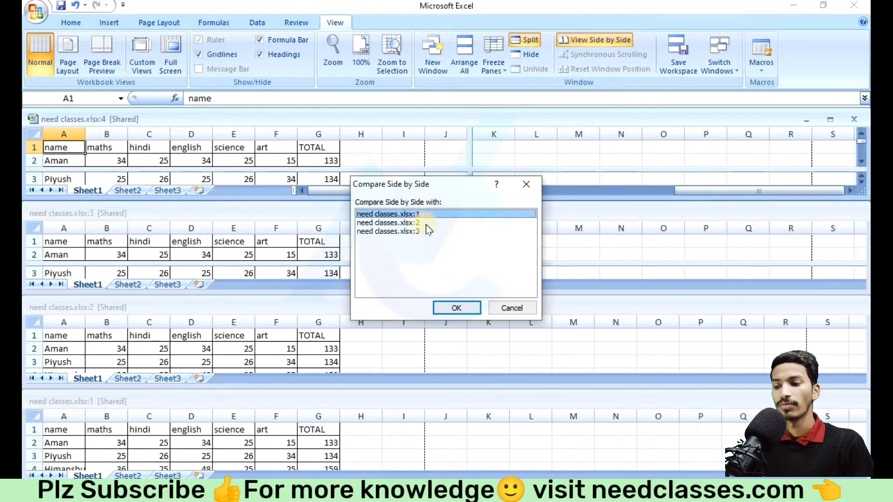
pyautogui.click(423, 224)
pyautogui.click(424, 232)
pyautogui.click(423, 214)
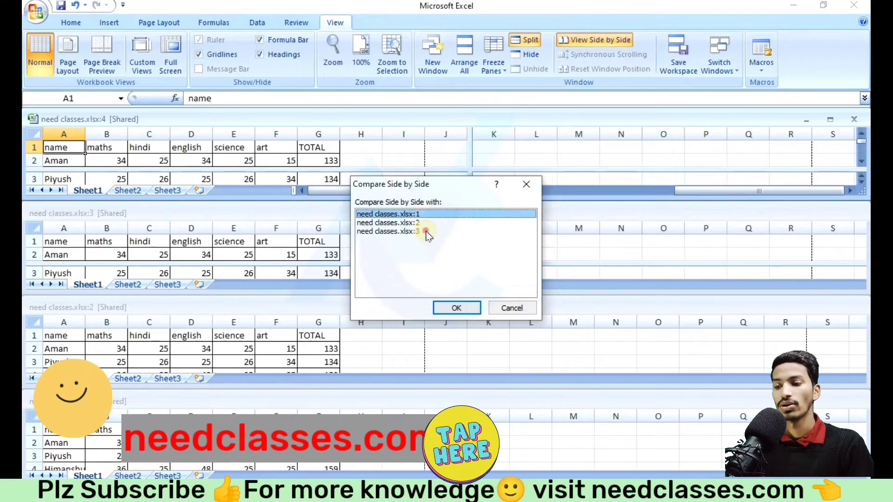
pyautogui.click(424, 232)
pyautogui.click(450, 309)
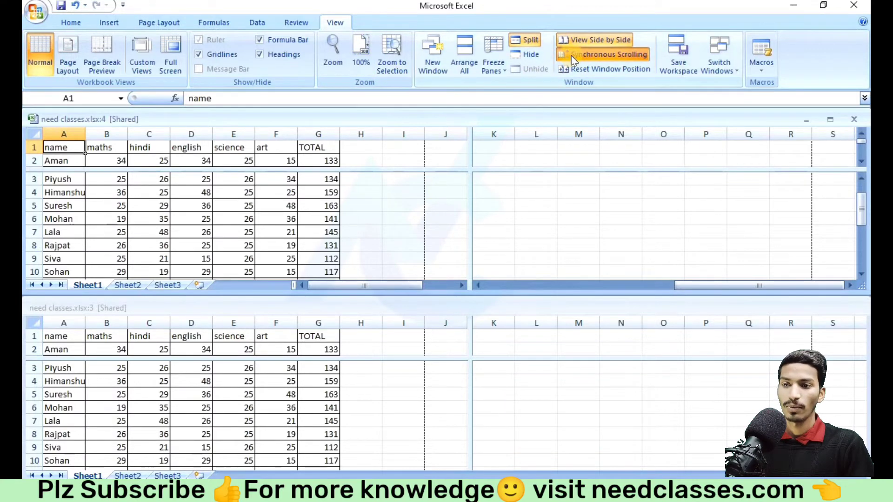
# Scroll down and up to confirm both windows scroll together.
pyautogui.scroll(-1, 530, 146)
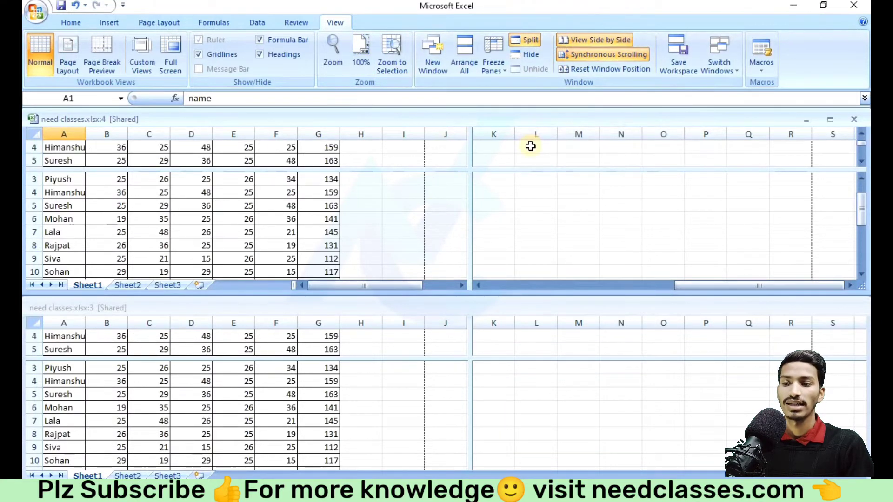
pyautogui.scroll(-1, 530, 146)
pyautogui.scroll(1, 531, 146)
pyautogui.scroll(1, 530, 146)
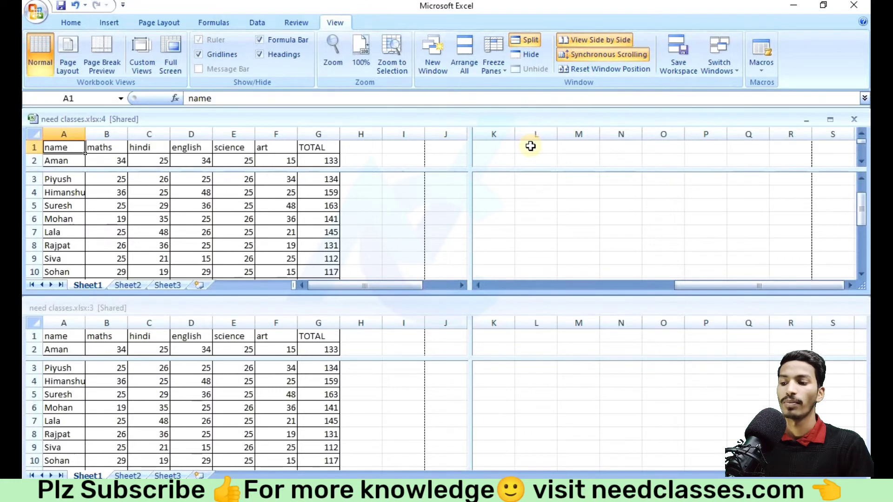
pyautogui.scroll(-1, 530, 146)
pyautogui.scroll(-1, 531, 146)
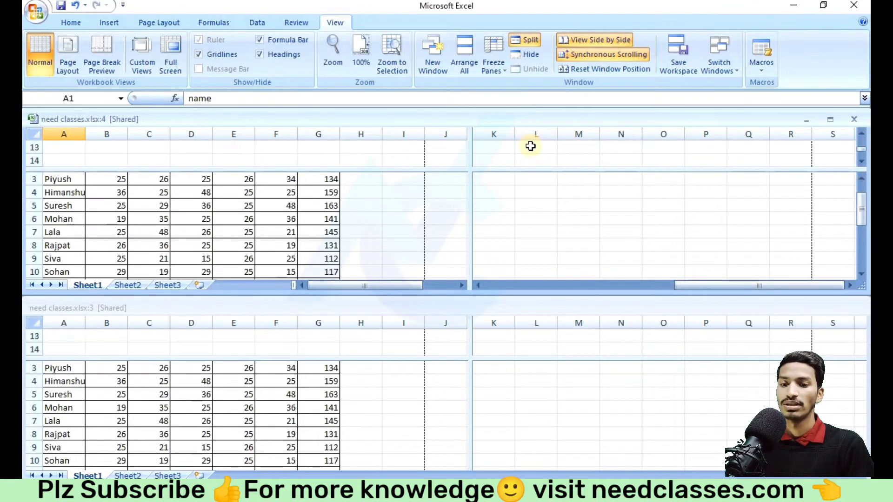
pyautogui.scroll(-1, 530, 146)
pyautogui.scroll(-1, 530, 146)
pyautogui.scroll(3, 530, 146)
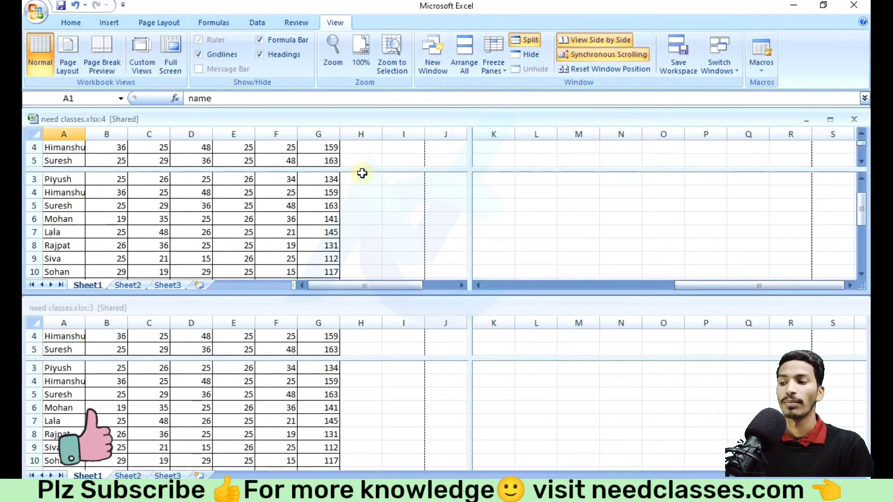
pyautogui.scroll(1, 361, 162)
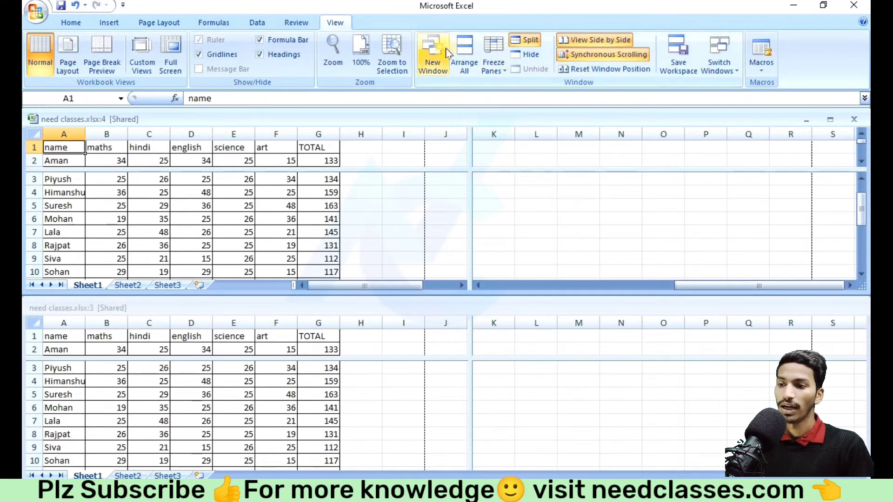
# Close need classes windows :4, :3, :2 and the last one, then quit Excel without saving.
pyautogui.click(853, 119)
pyautogui.click(854, 213)
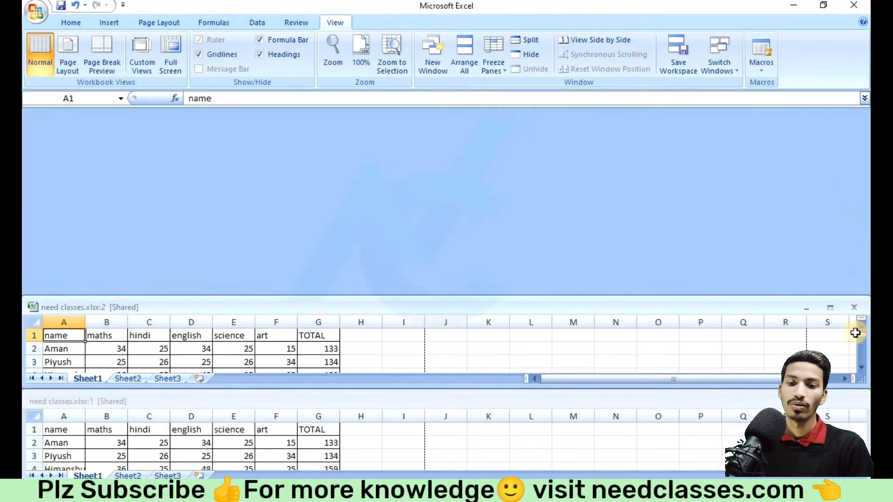
pyautogui.click(854, 308)
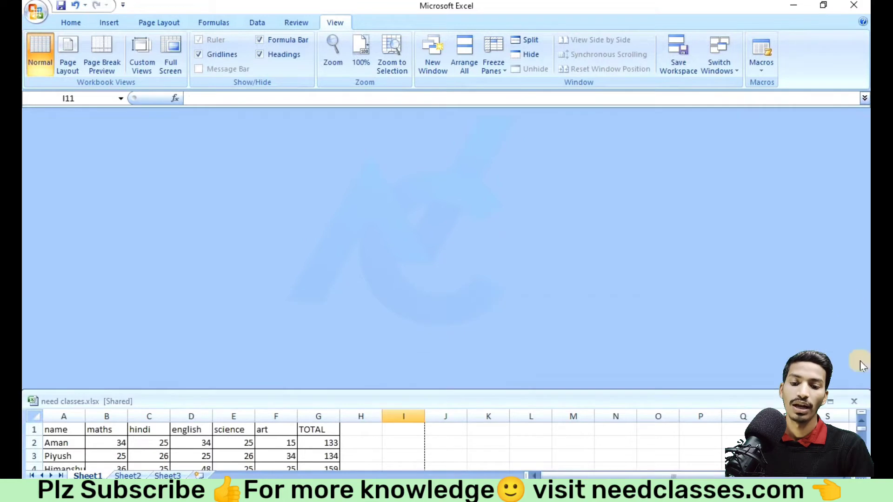
pyautogui.click(854, 401)
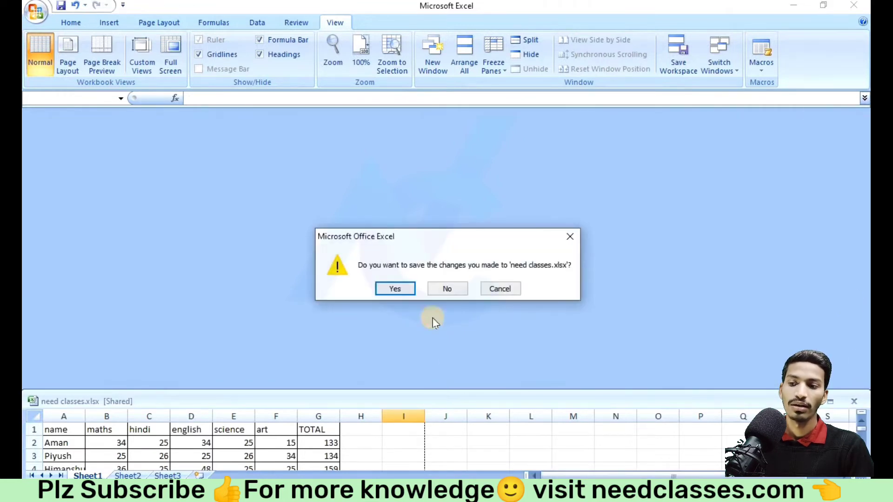
pyautogui.click(570, 237)
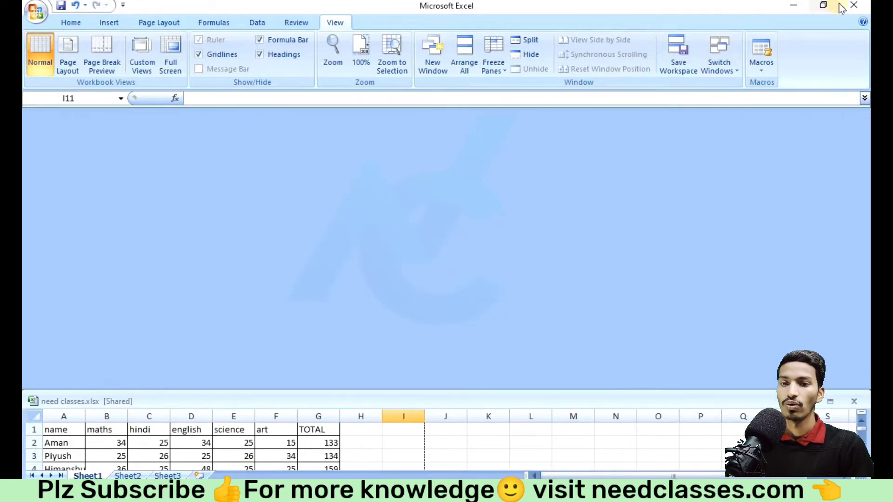
pyautogui.click(867, 6)
pyautogui.click(443, 288)
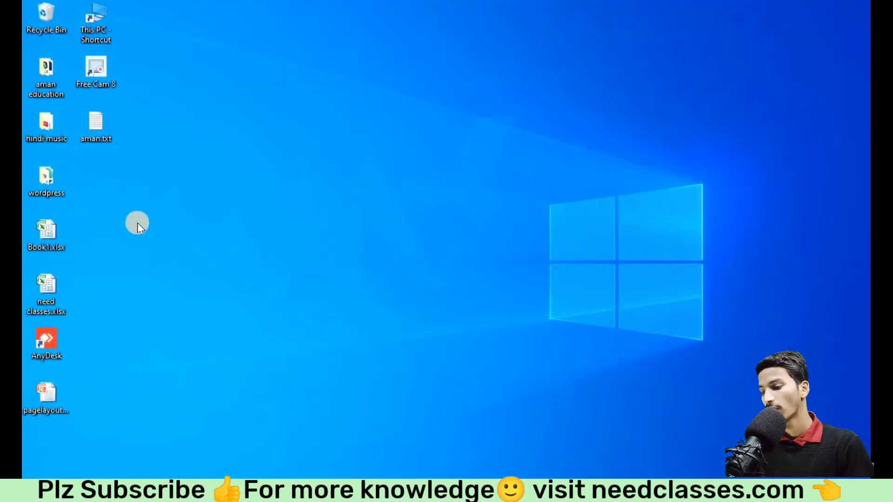
# Refresh the desktop, then launch Microsoft Office Excel 2007 via Windows search and maximize Book1.
pyautogui.rightClick(261, 154)
pyautogui.click(266, 191)
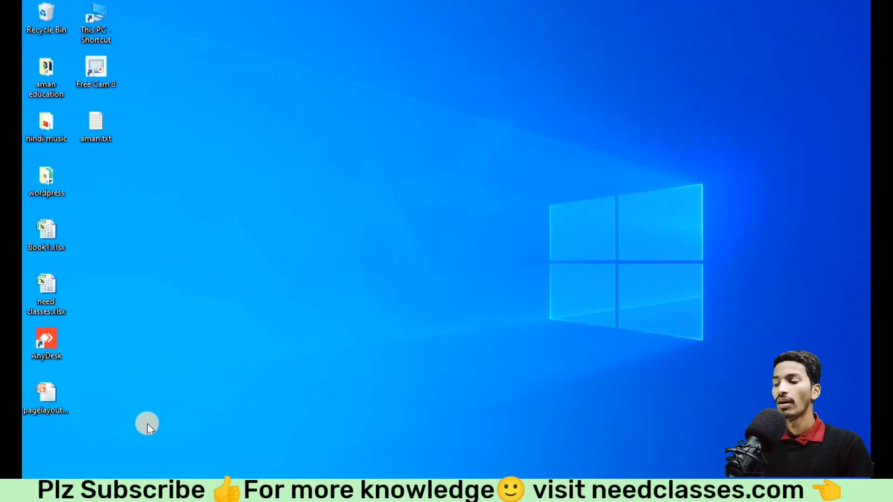
pyautogui.press('super+s')
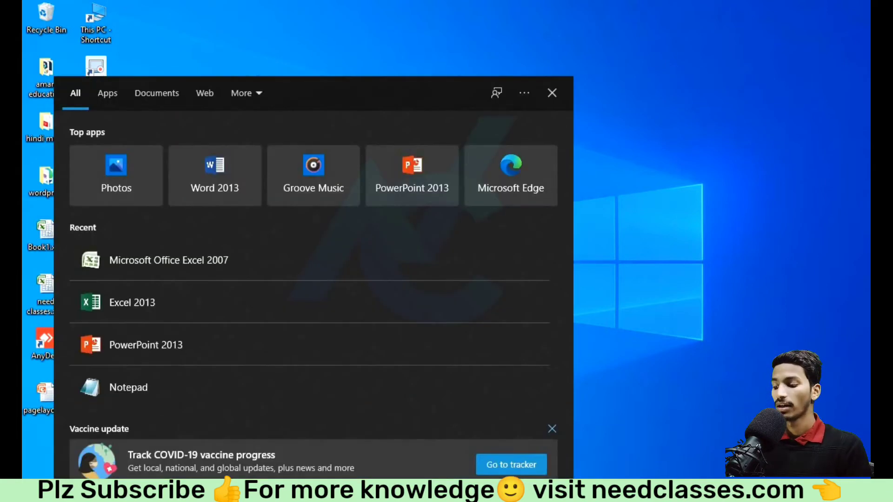
pyautogui.write('excel')
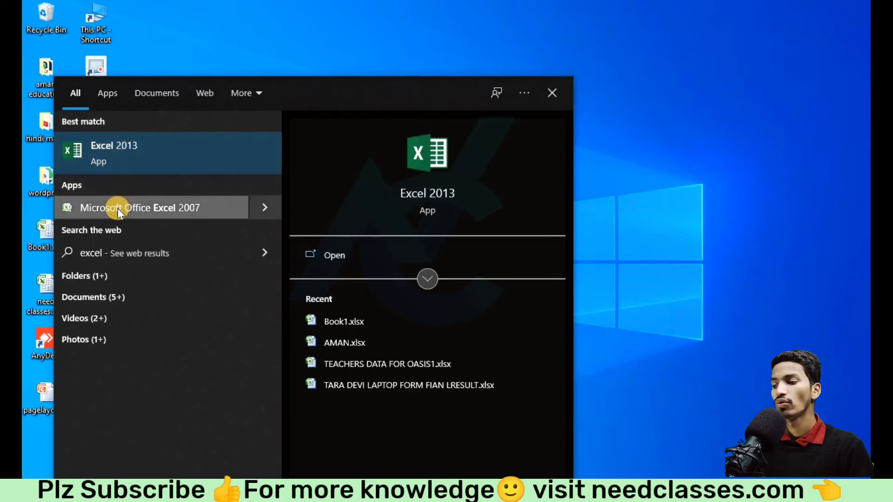
pyautogui.click(118, 209)
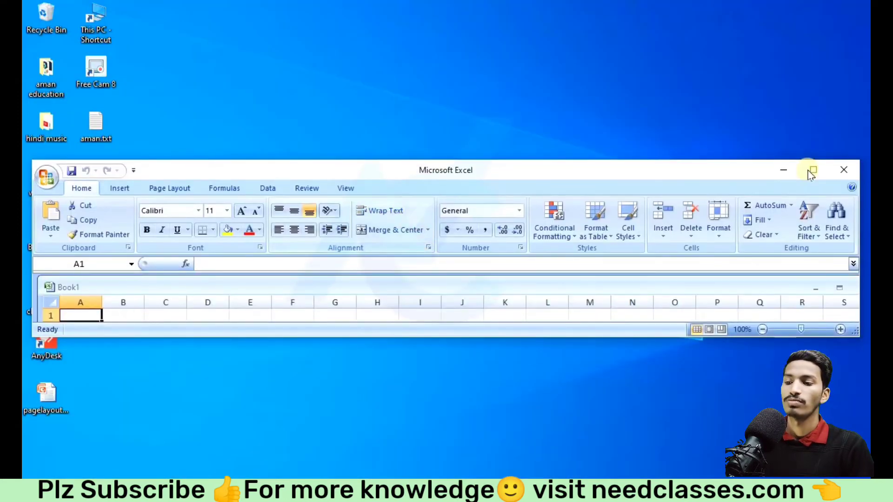
pyautogui.click(813, 170)
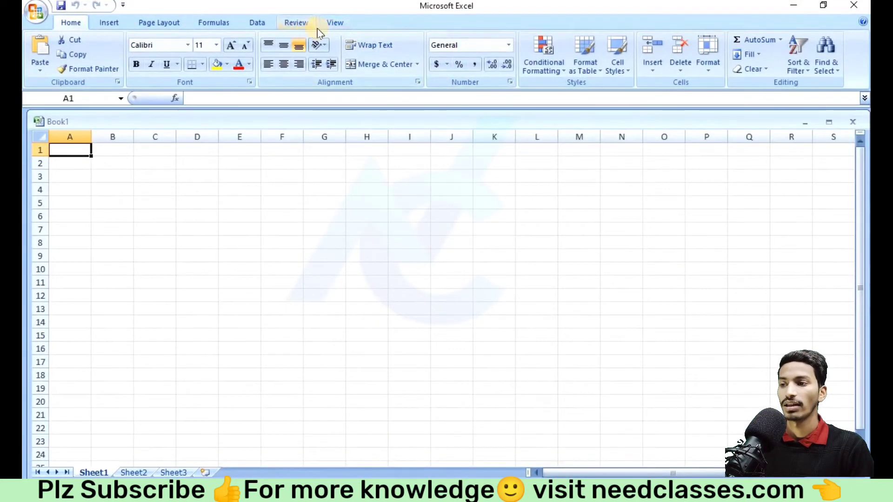
# On the View tab, select C4:J12 and then D2:G10 instead.
pyautogui.click(337, 26)
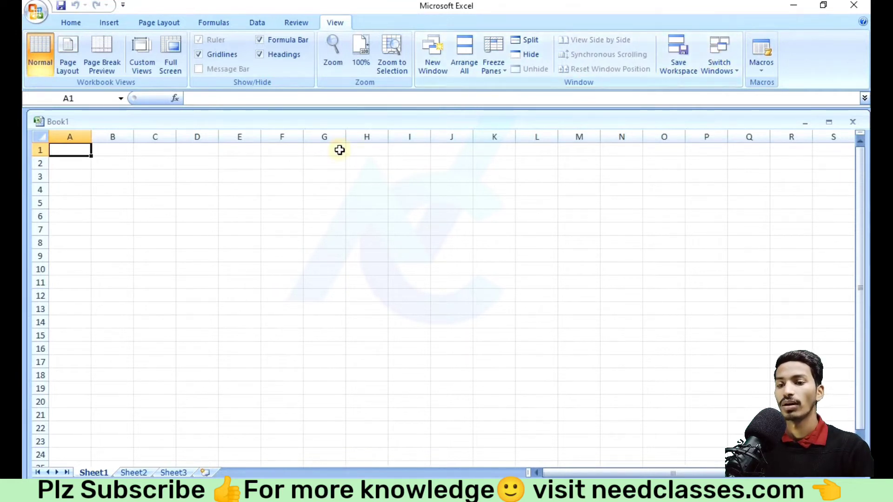
pyautogui.moveTo(154, 194); pyautogui.dragTo(441, 298)
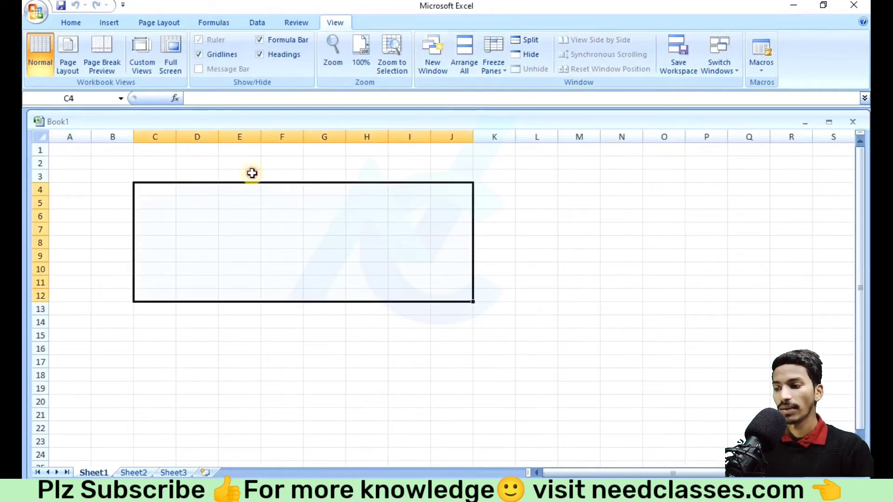
pyautogui.moveTo(197, 162); pyautogui.dragTo(331, 269)
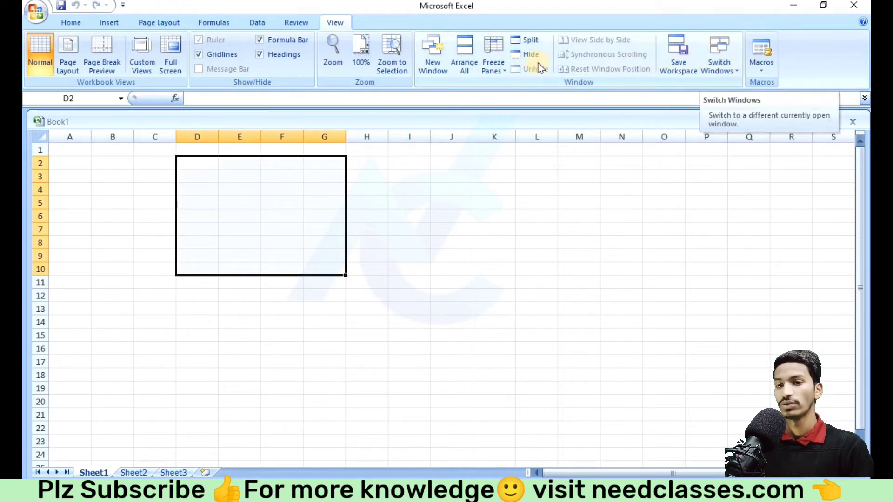
# Check the Switch Windows list, open the Macros list, then select cell F5.
pyautogui.click(710, 69)
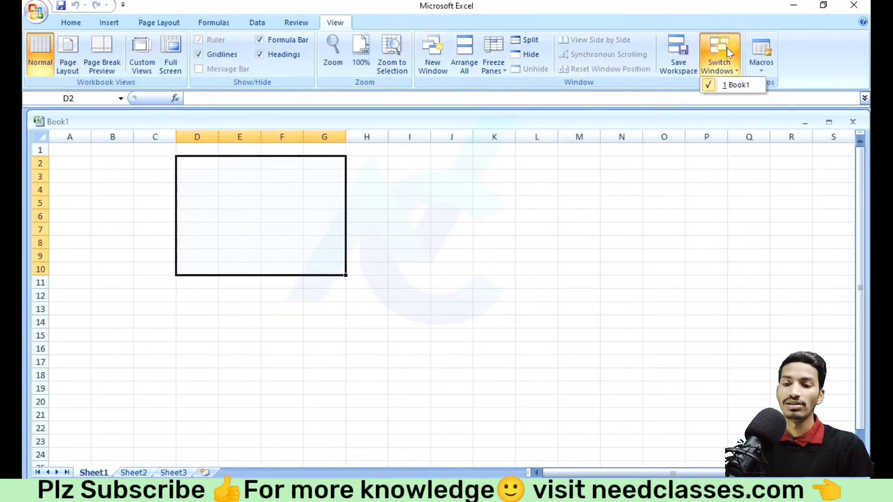
pyautogui.click(705, 151)
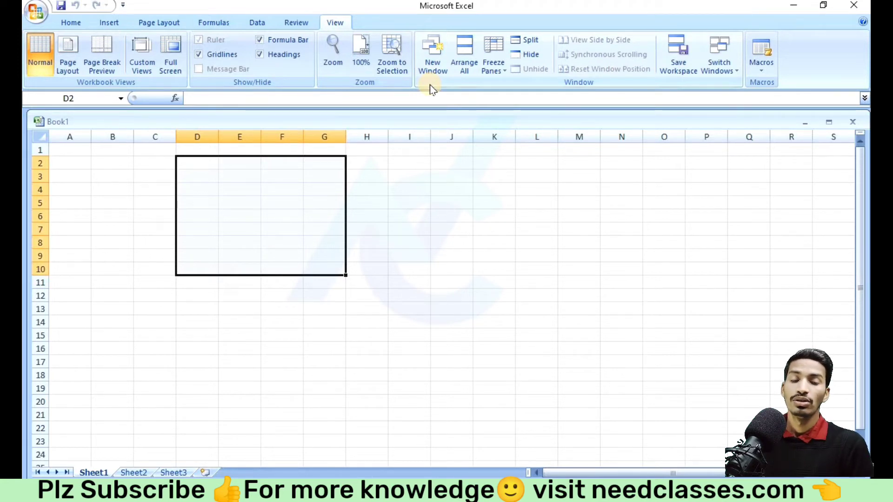
pyautogui.click(757, 73)
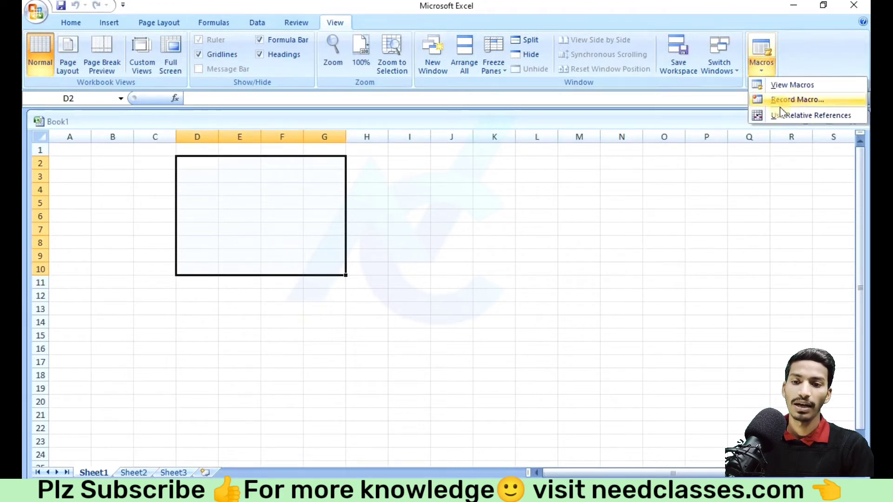
pyautogui.click(279, 204)
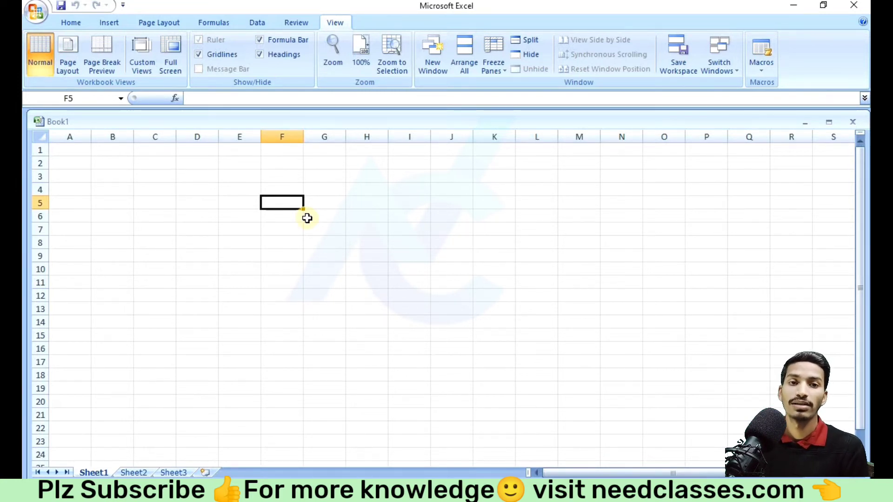
# Start recording a new macro with shortcut key Ctrl+x.
pyautogui.click(764, 71)
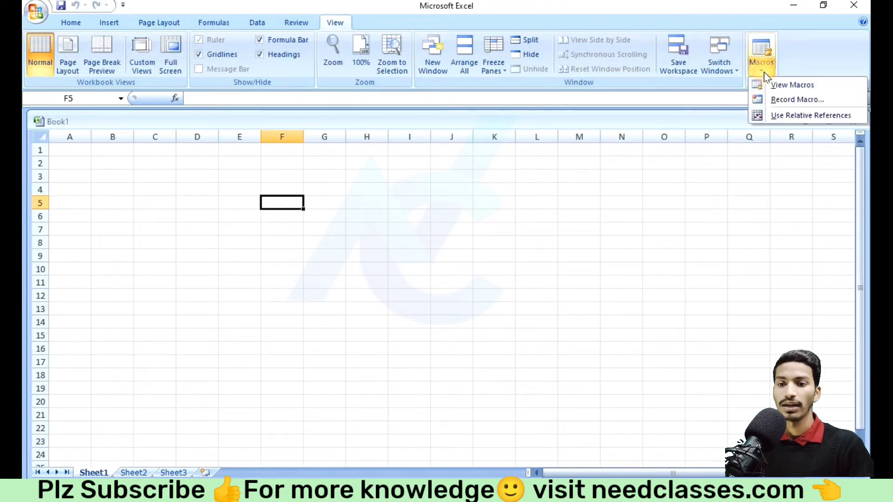
pyautogui.click(774, 101)
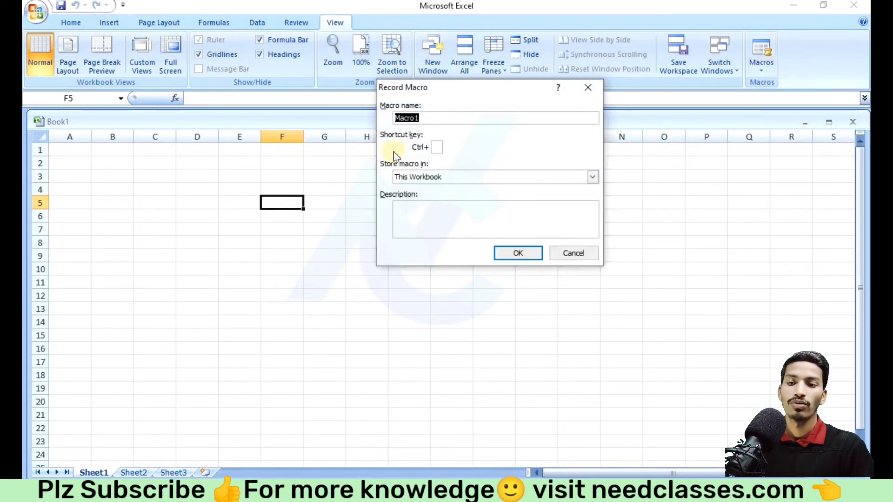
pyautogui.click(436, 148)
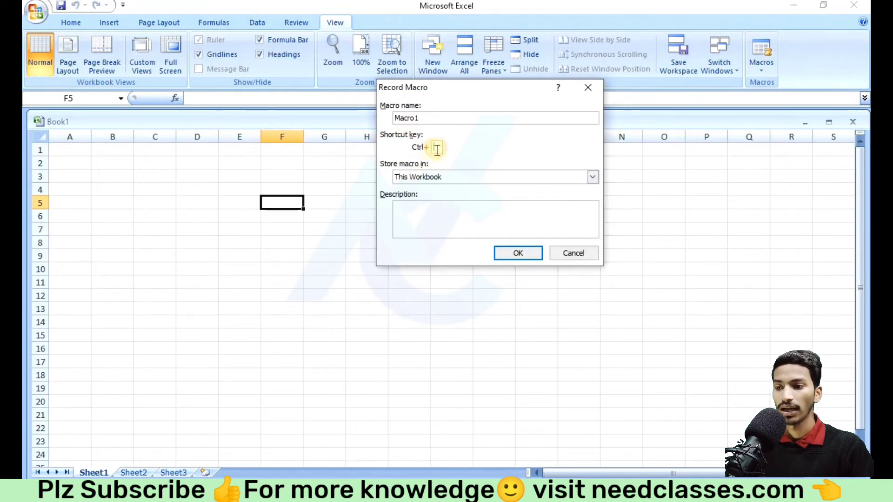
pyautogui.write('x')
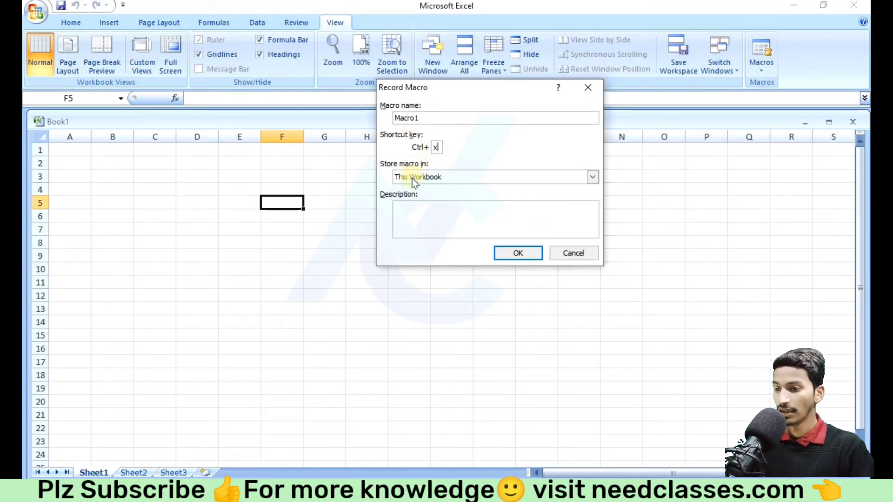
pyautogui.click(425, 213)
pyautogui.click(501, 253)
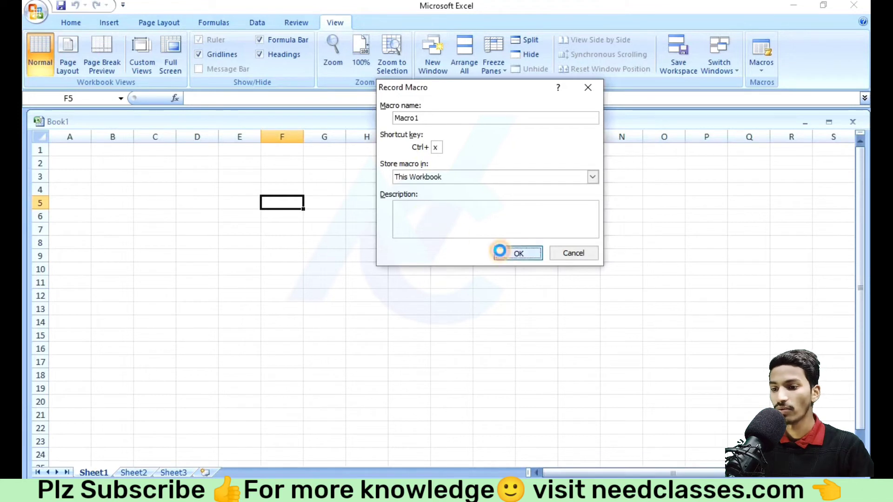
# Enter 'need classes' in cell F7 and auto-fit column F to its width.
pyautogui.click(760, 60)
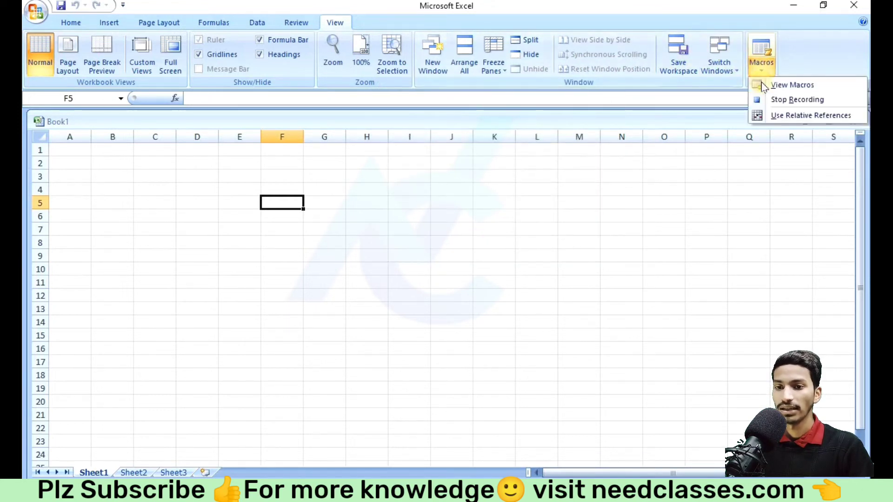
pyautogui.click(274, 221)
pyautogui.click(282, 230)
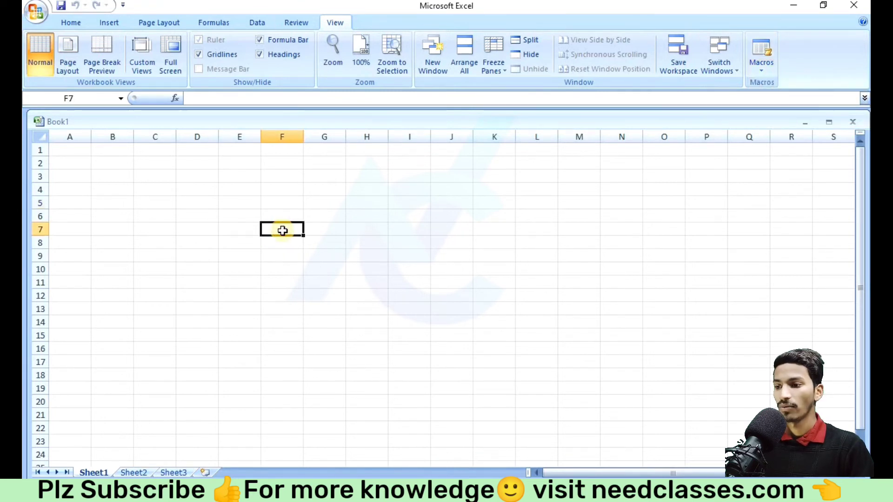
pyautogui.write('need c')
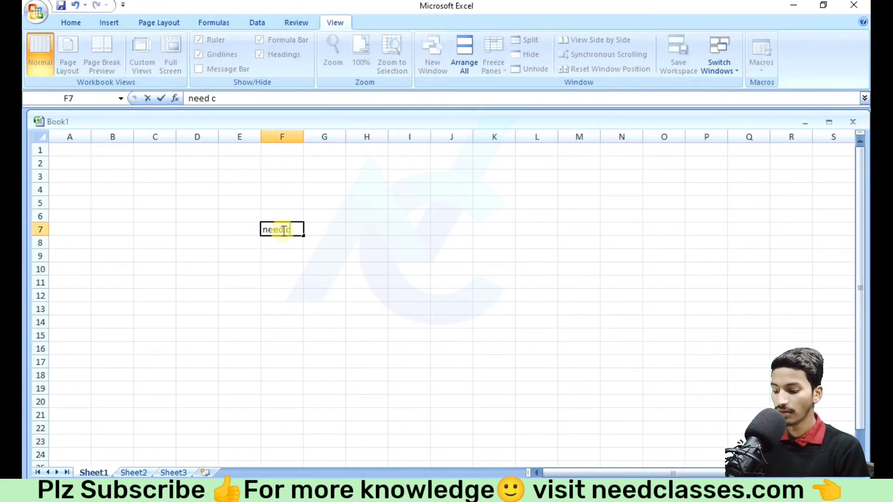
pyautogui.write('lasses')
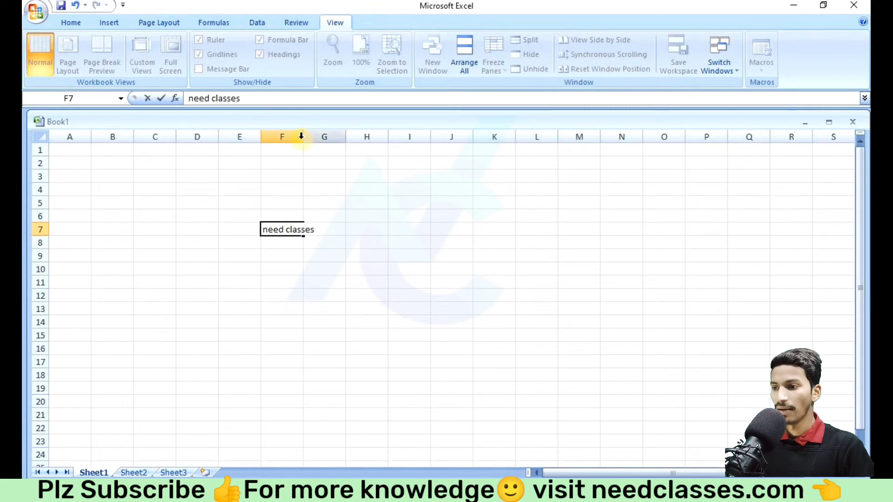
pyautogui.click(301, 136)
pyautogui.doubleClick(303, 137)
pyautogui.click(301, 295)
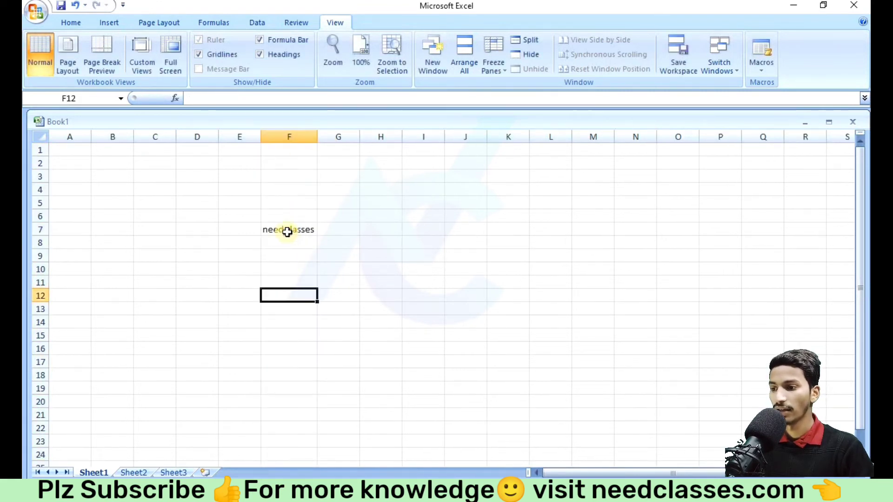
pyautogui.click(287, 231)
# Stop recording the macro from the Macros menu.
pyautogui.click(761, 66)
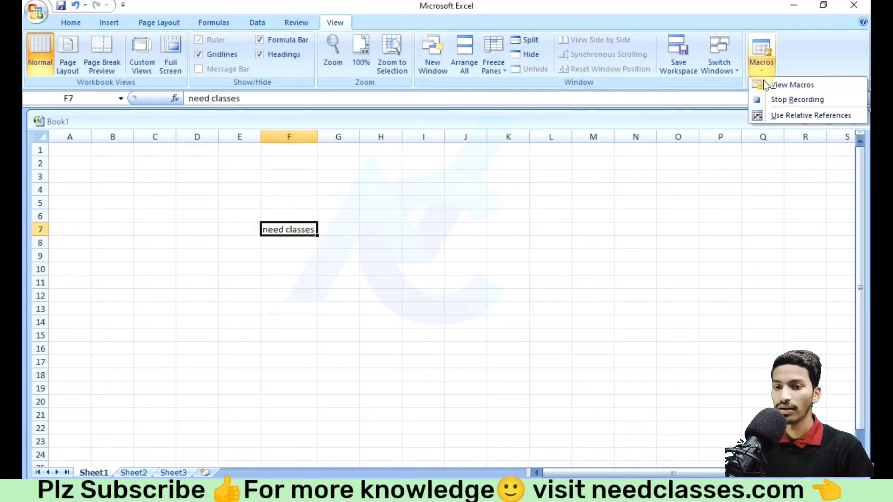
pyautogui.click(770, 99)
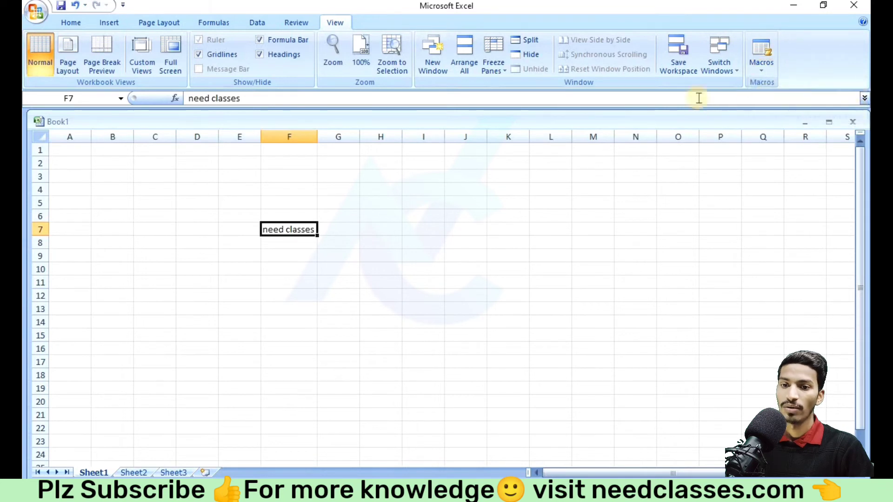
pyautogui.click(761, 65)
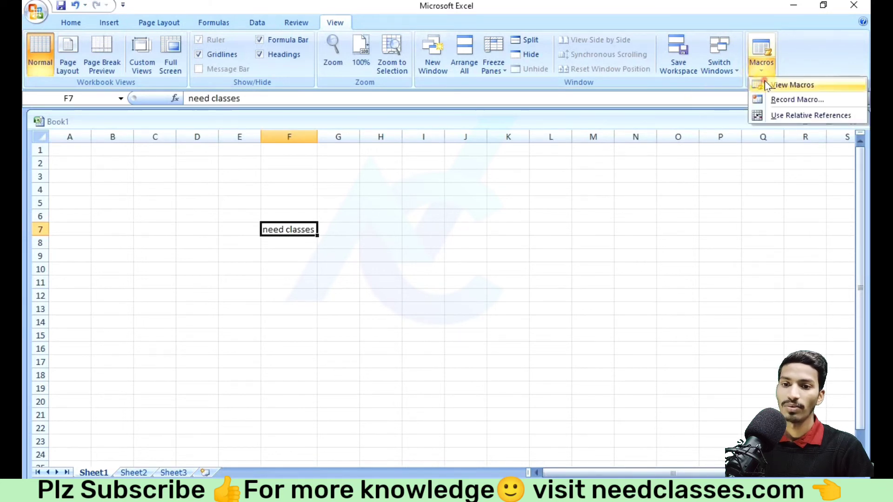
# Run Macro1 from the View Macros list.
pyautogui.click(790, 84)
pyautogui.click(447, 108)
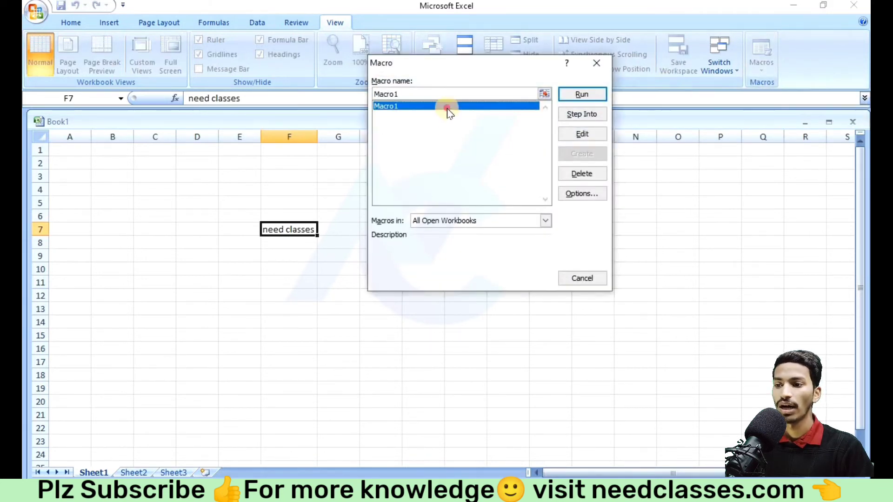
pyautogui.click(581, 94)
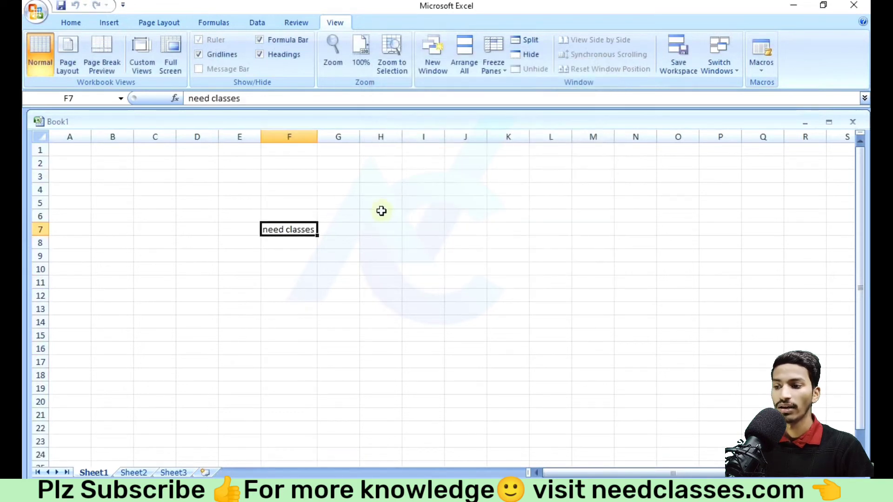
# Select five other blank cells, running Macro1 with its keyboard shortcut from each.
pyautogui.click(382, 210)
pyautogui.click(432, 284)
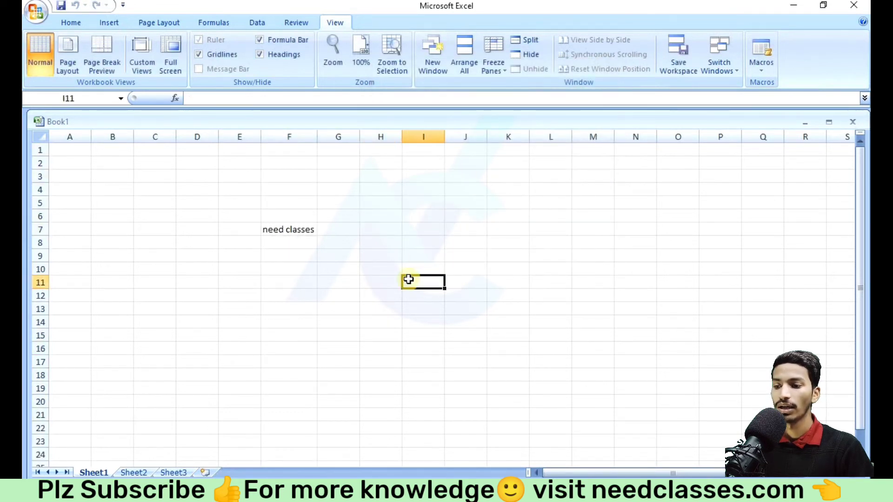
pyautogui.hotkey('ctrl', 'shift', 'n')
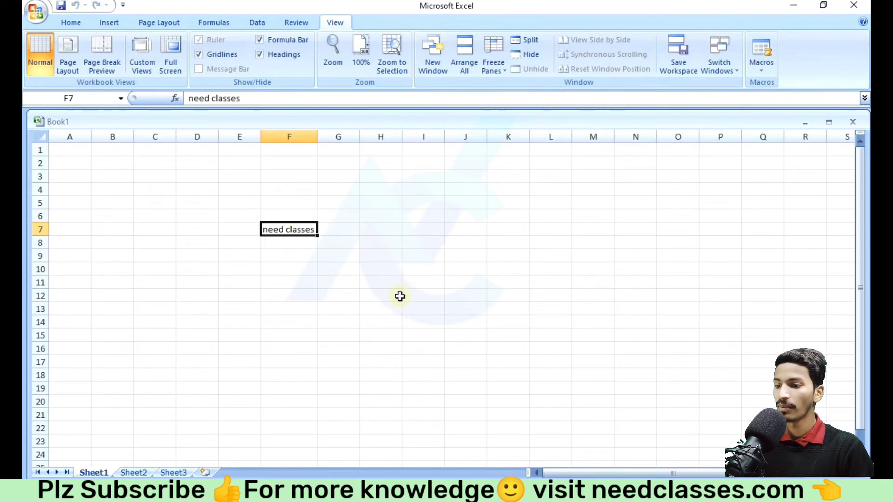
pyautogui.click(399, 296)
pyautogui.hotkey('ctrl', 'shift', 'n')
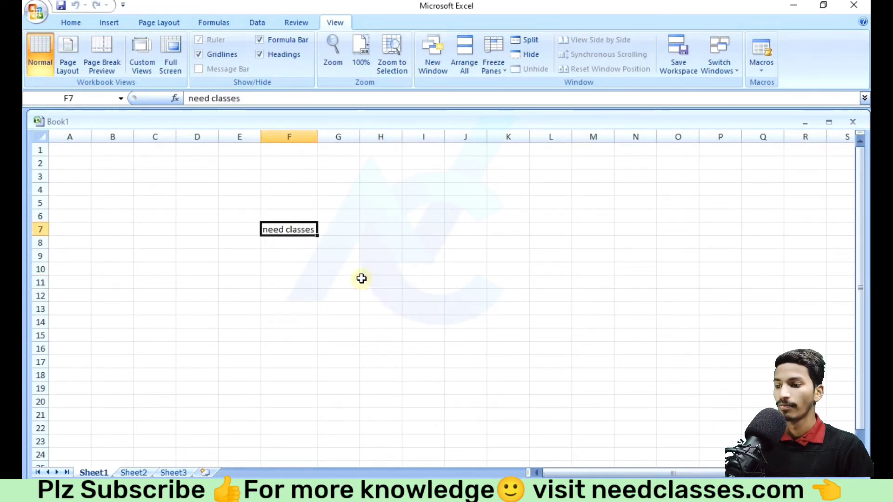
pyautogui.click(299, 201)
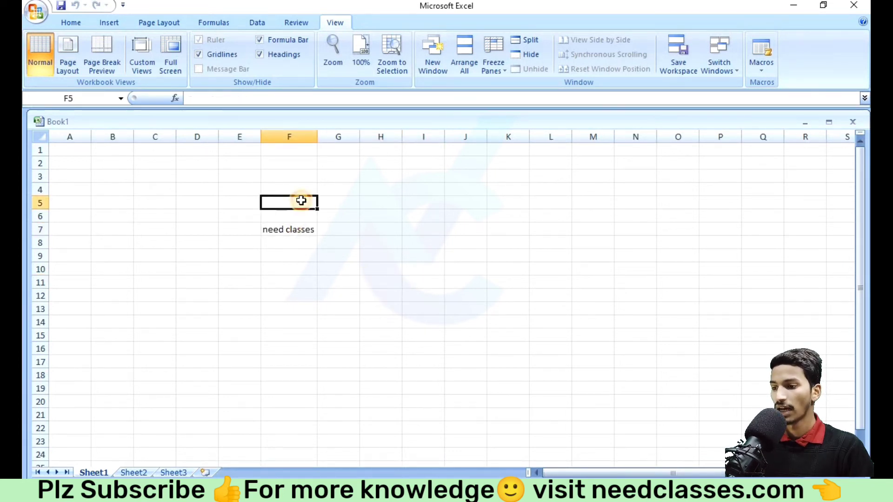
pyautogui.hotkey('ctrl', 'shift', 'n')
pyautogui.click(383, 233)
pyautogui.hotkey('ctrl', 'shift', 'n')
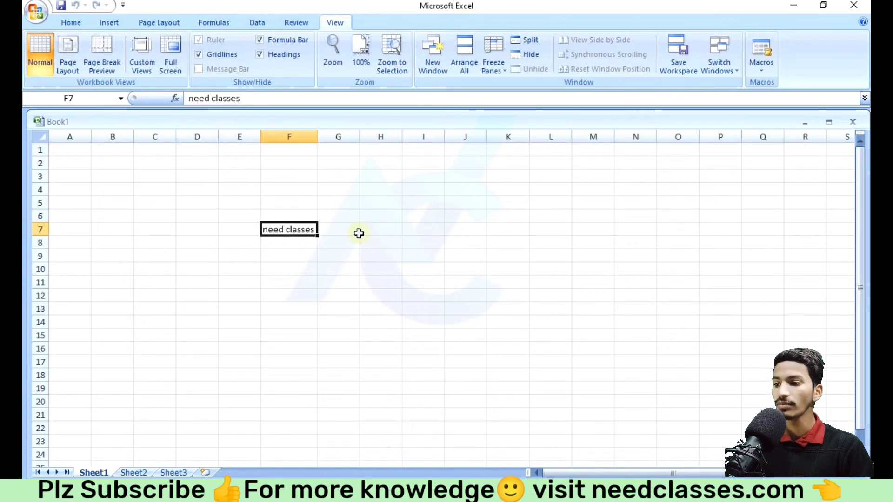
pyautogui.click(558, 210)
pyautogui.hotkey('ctrl', 'shift', 'n')
pyautogui.click(512, 215)
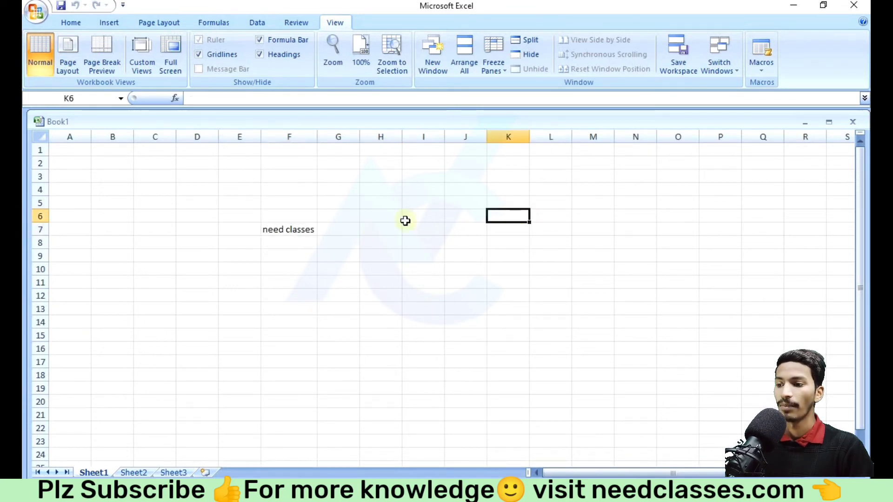
pyautogui.click(753, 70)
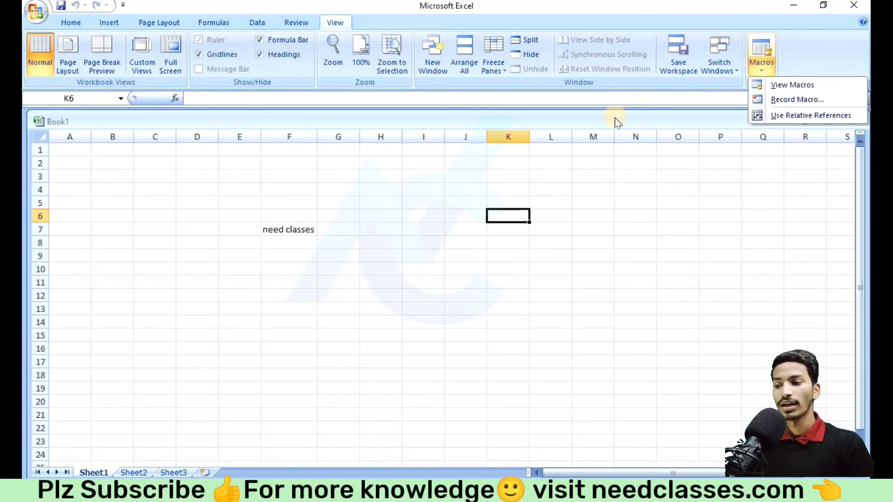
pyautogui.click(498, 245)
pyautogui.click(274, 225)
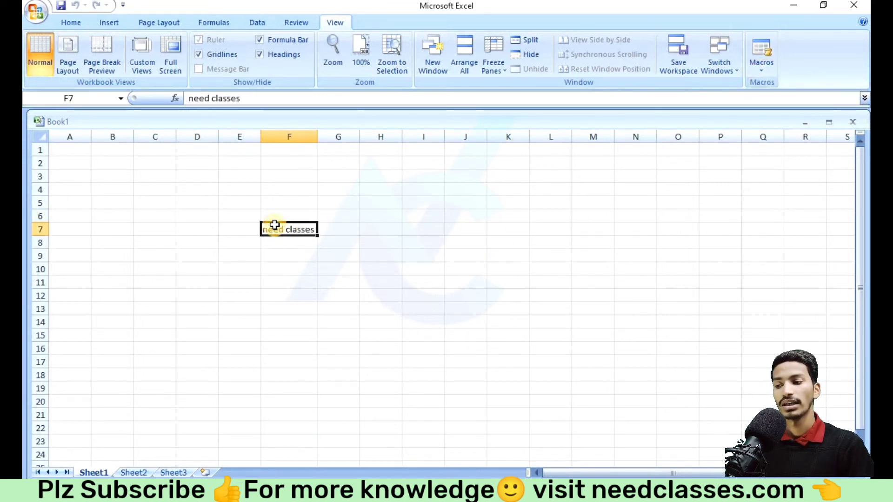
pyautogui.click(315, 264)
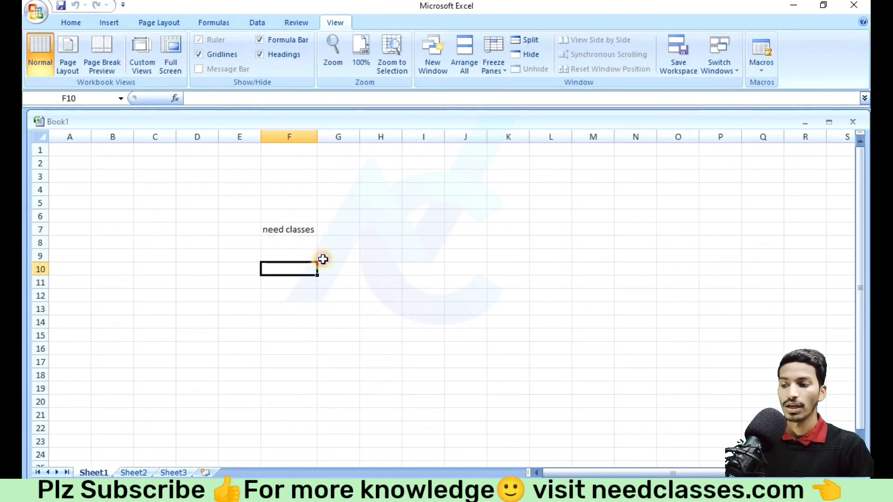
pyautogui.click(408, 241)
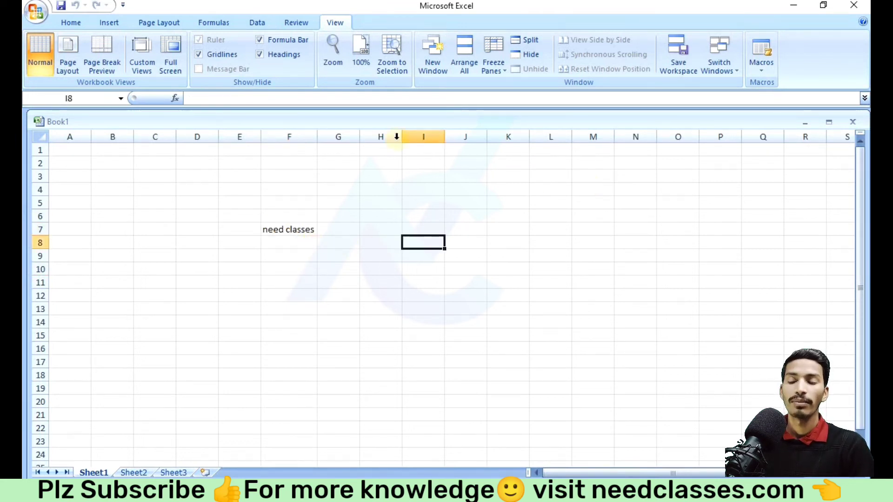
pyautogui.click(761, 66)
pyautogui.click(303, 245)
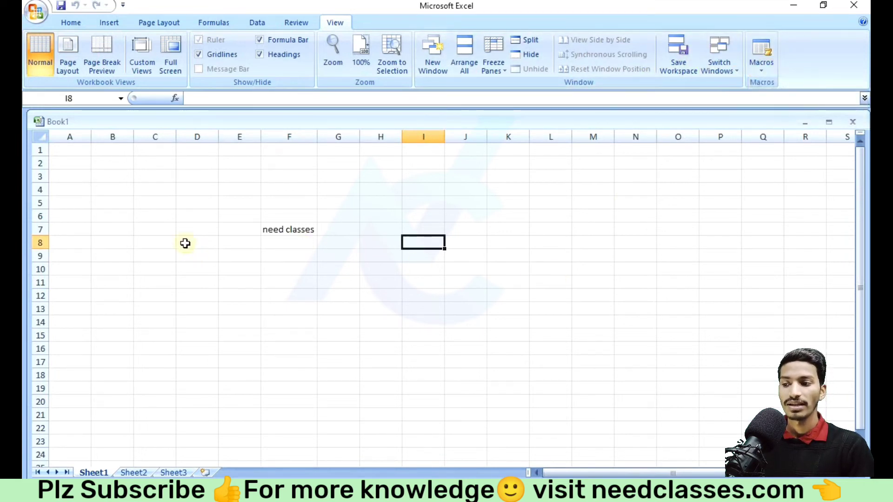
pyautogui.moveTo(158, 228); pyautogui.dragTo(233, 292)
pyautogui.click(272, 233)
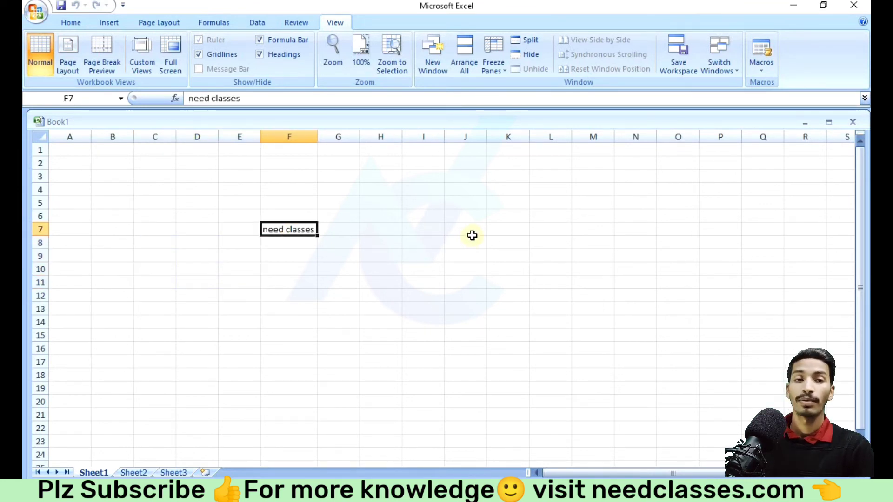
pyautogui.moveTo(132, 147); pyautogui.dragTo(520, 349)
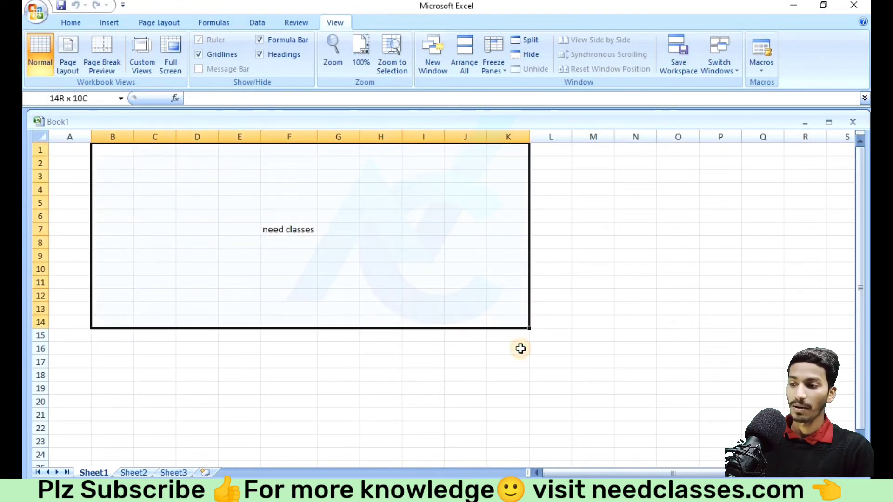
pyautogui.click(395, 290)
pyautogui.click(284, 191)
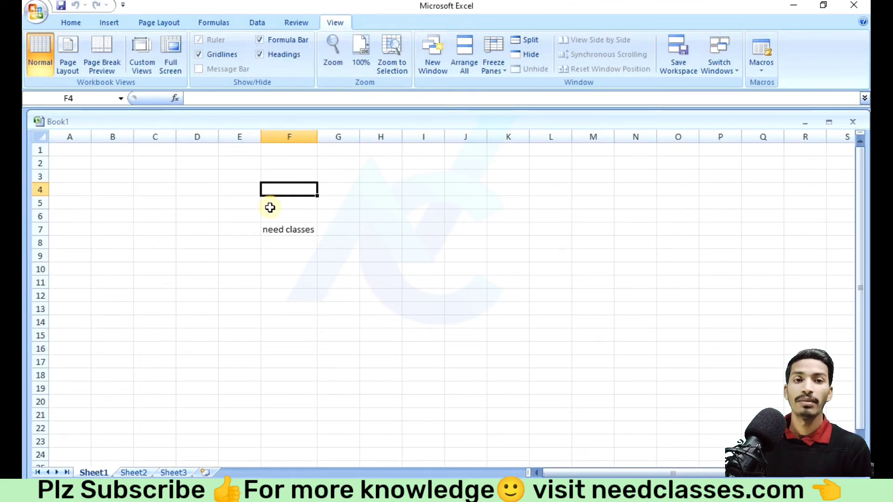
pyautogui.click(66, 24)
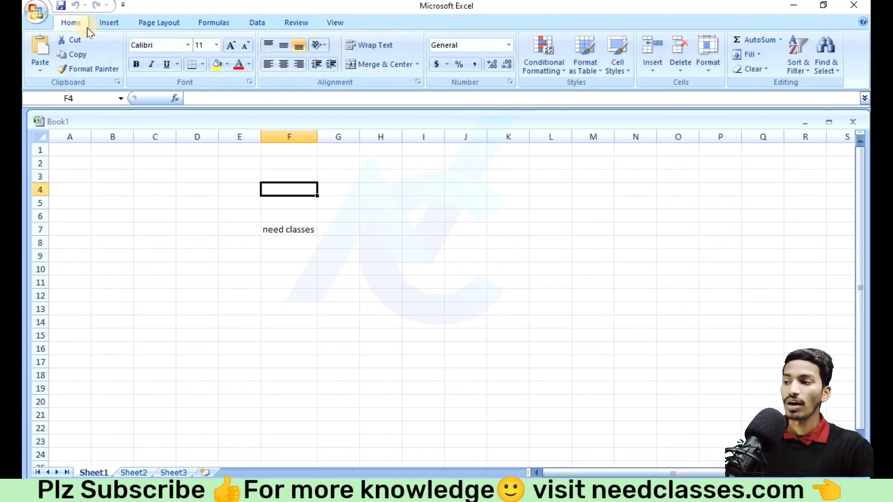
pyautogui.scroll(-1, 168, 23)
pyautogui.scroll(-2, 205, 24)
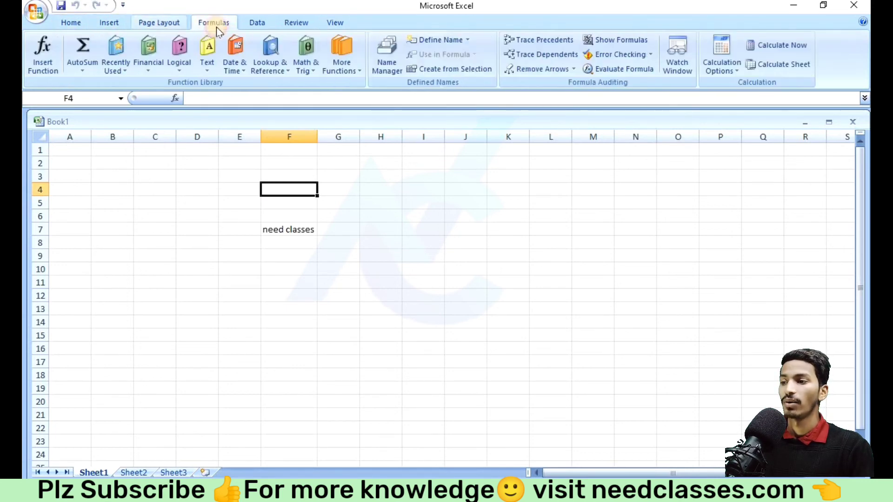
pyautogui.scroll(-1, 275, 23)
pyautogui.scroll(-1, 295, 25)
pyautogui.scroll(-1, 333, 24)
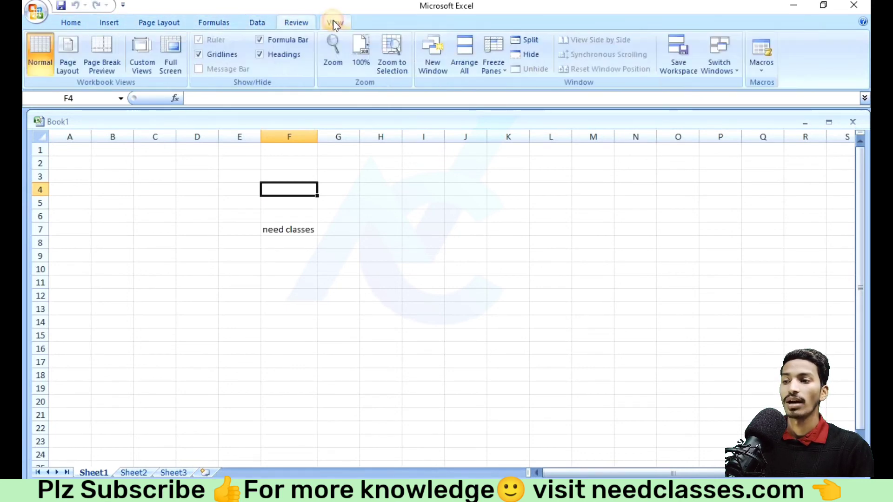